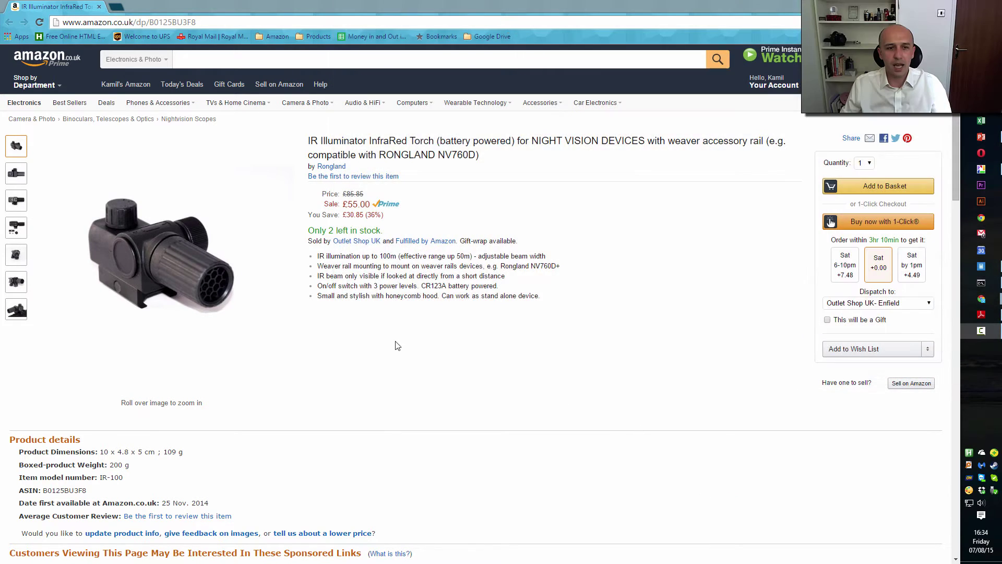
Step: Try twice to save the Amazon product photo, cancelling each time because only the whole page is offered
mouse_move(165, 250)
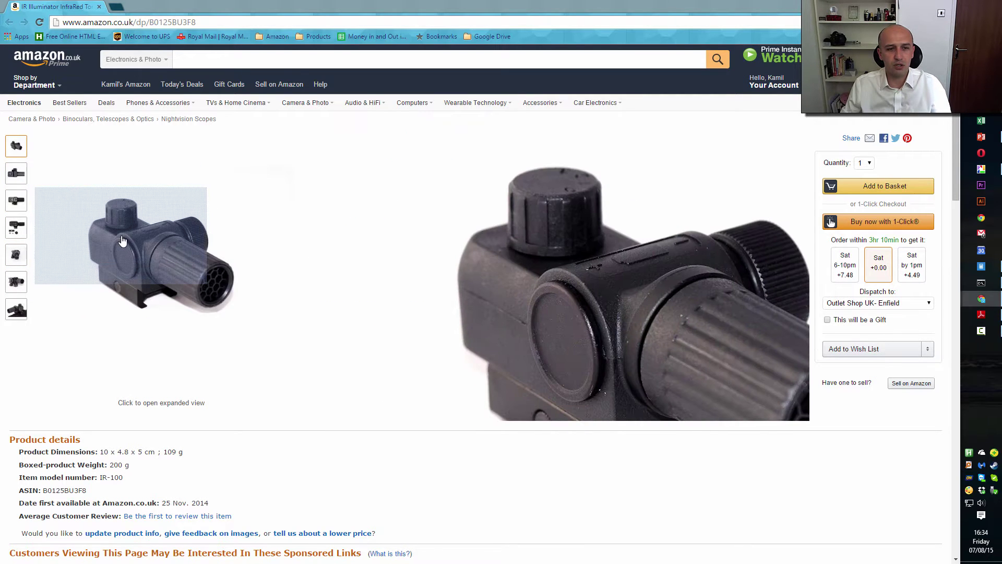
right_click(122, 240)
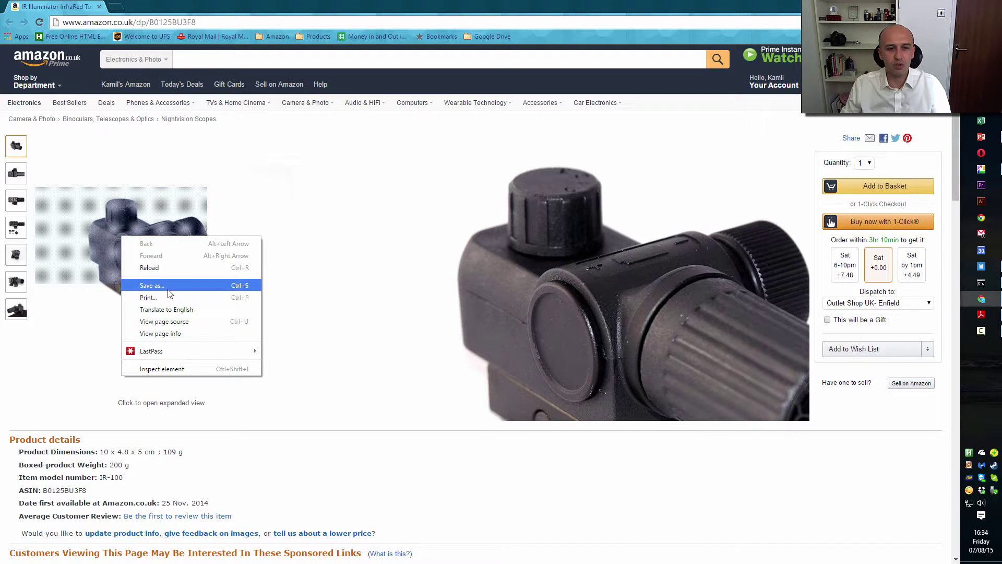
click(151, 286)
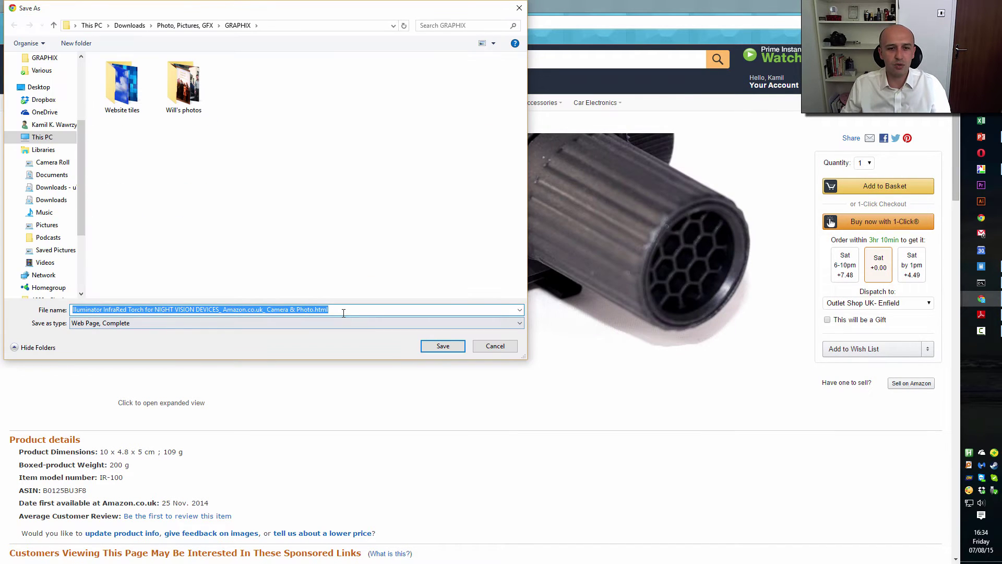
click(494, 346)
right_click(167, 244)
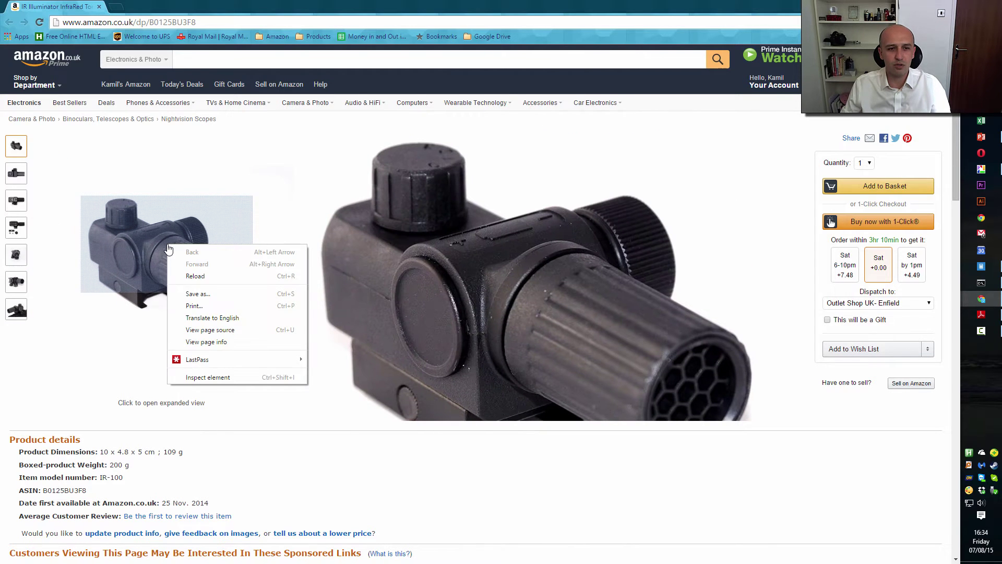
click(211, 294)
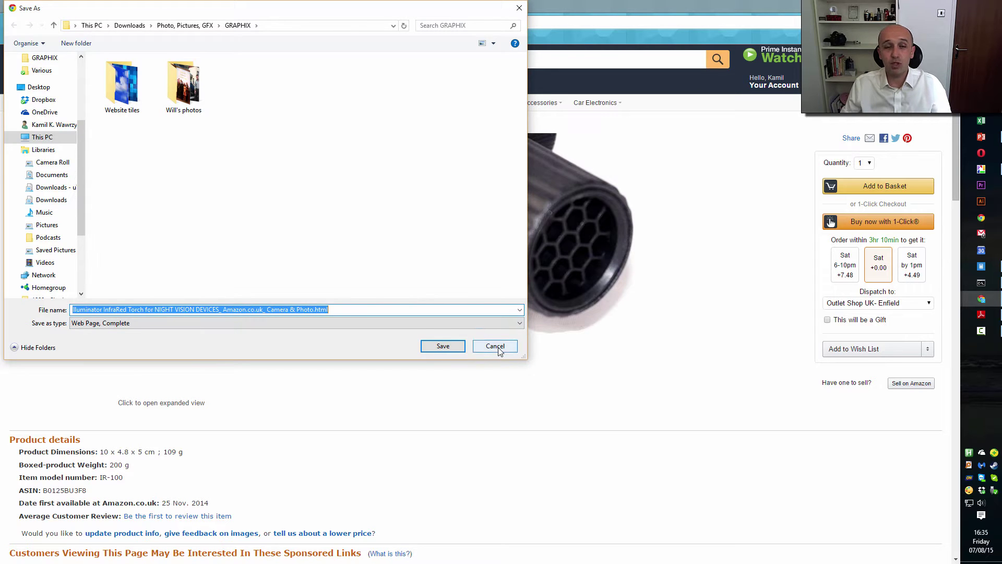
click(495, 346)
Step: Switch to the lawon.pl page, save the LAWON banner as logo.png, and preview it
key(alt+Tab)
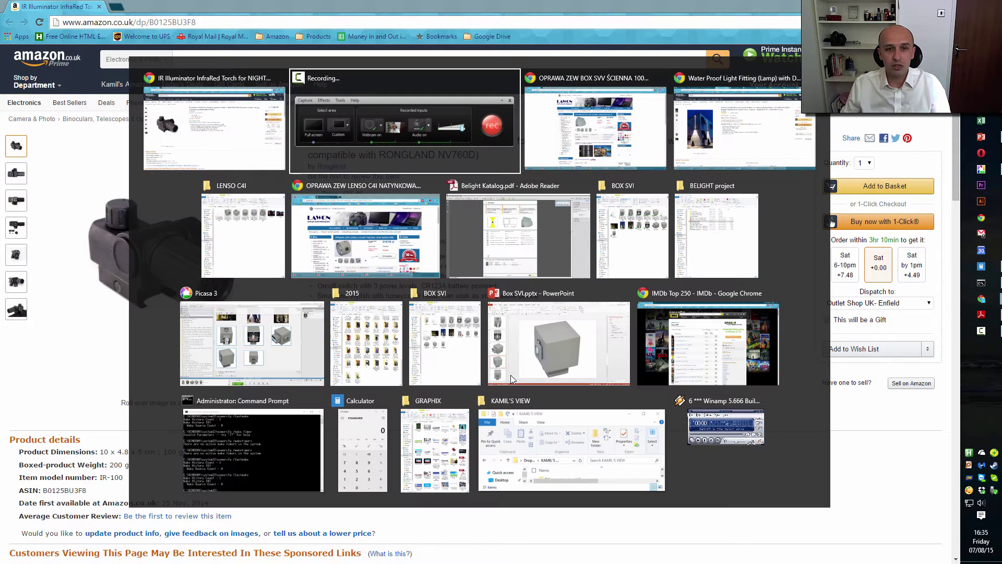
key(alt+Tab)
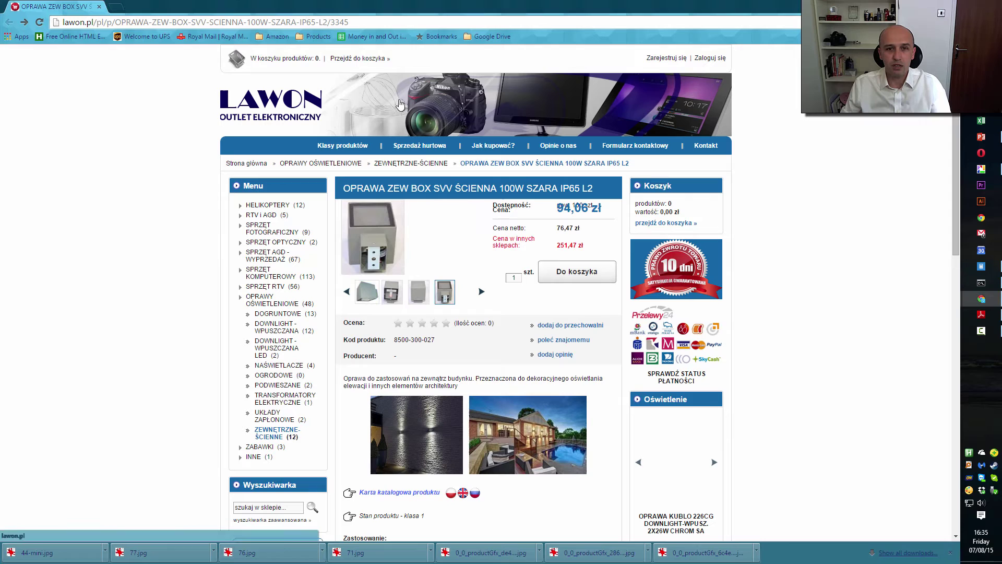
right_click(400, 104)
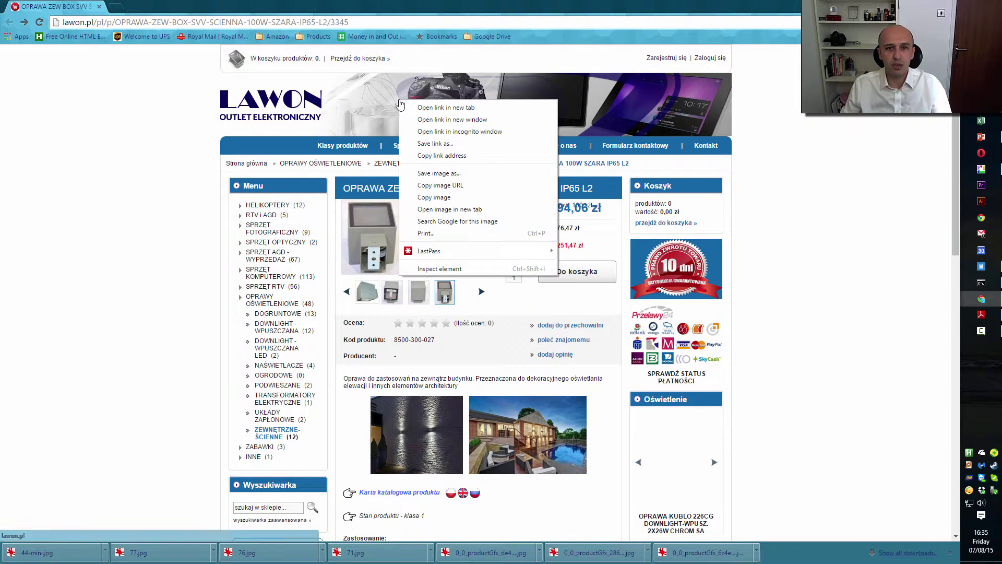
click(481, 177)
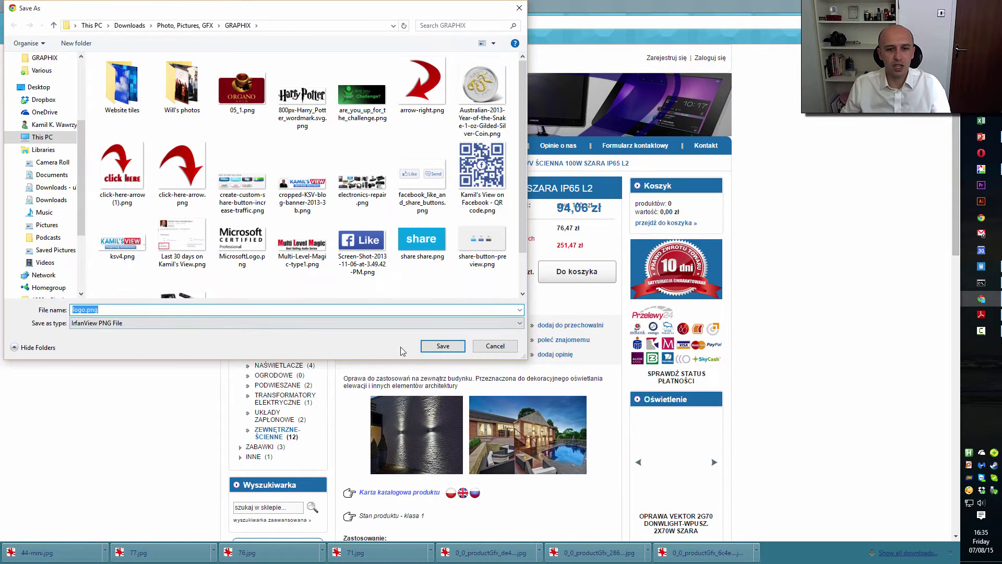
click(443, 346)
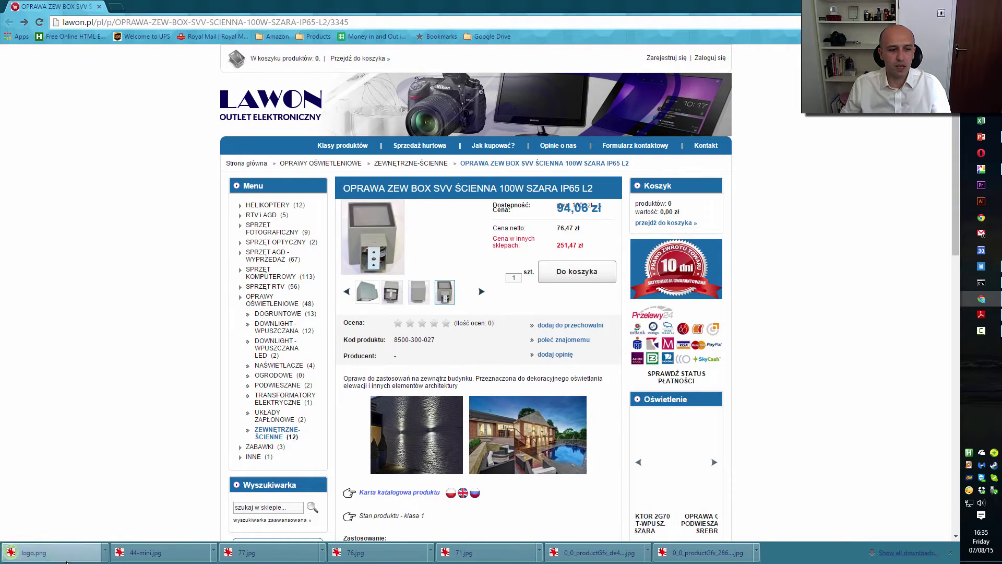
click(66, 560)
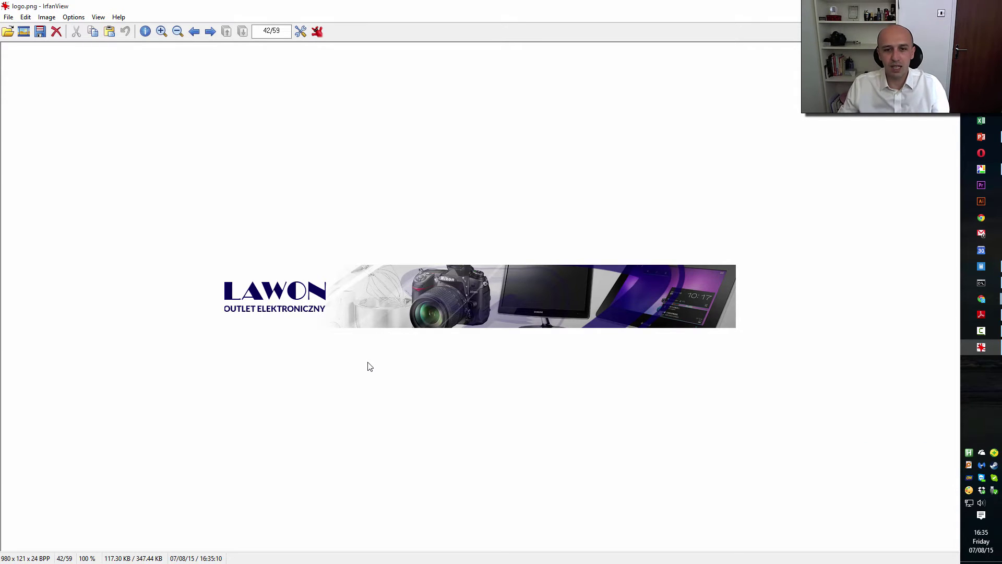
key(Escape)
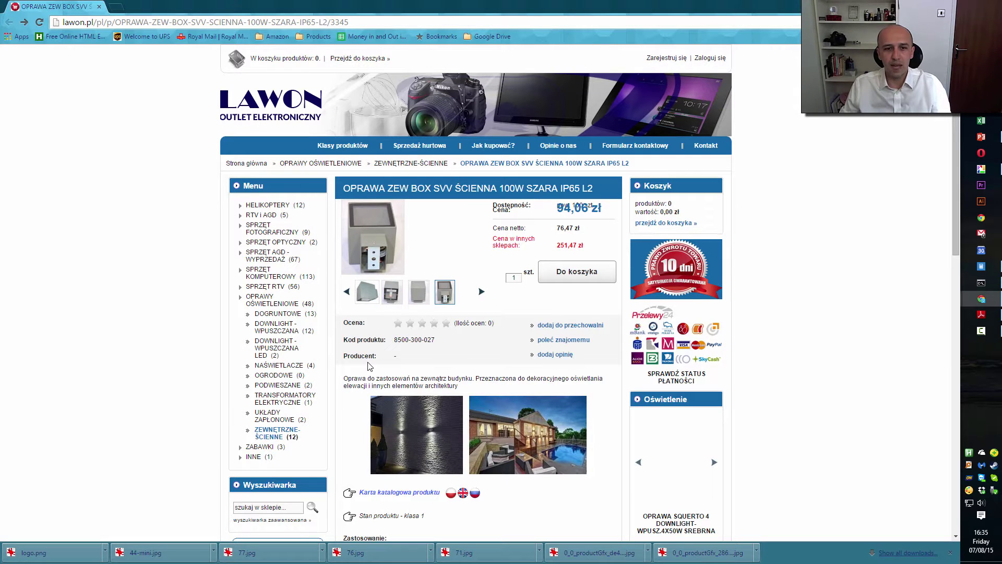
Step: Save the wall-lamp thumbnail as 72-mini.jpg and preview it
right_click(412, 428)
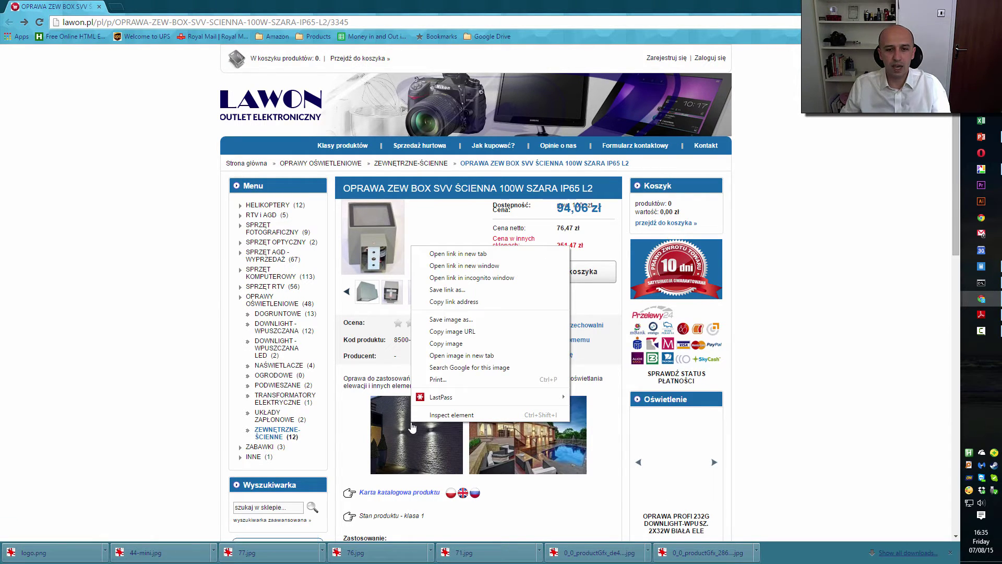
click(466, 321)
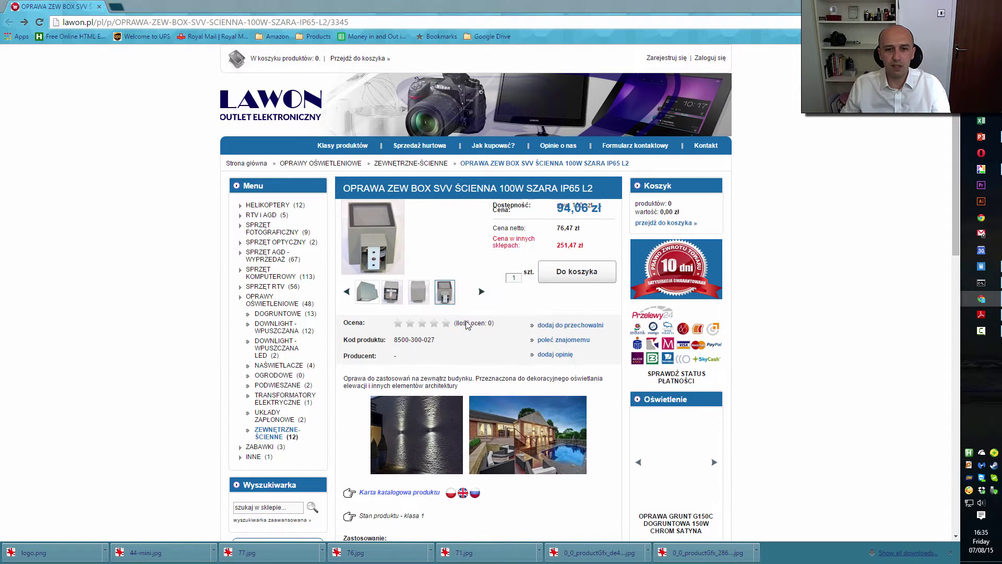
click(442, 344)
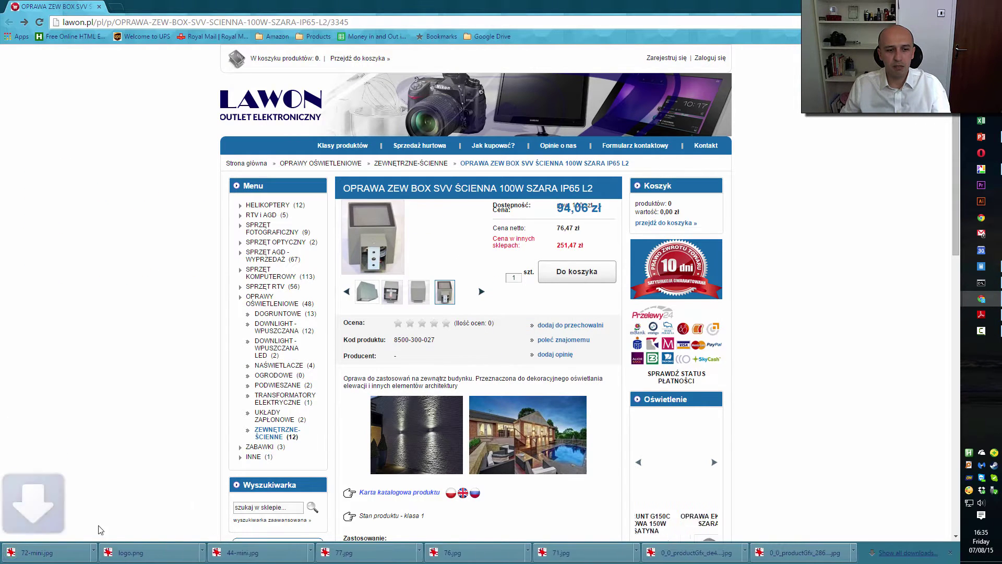
click(83, 552)
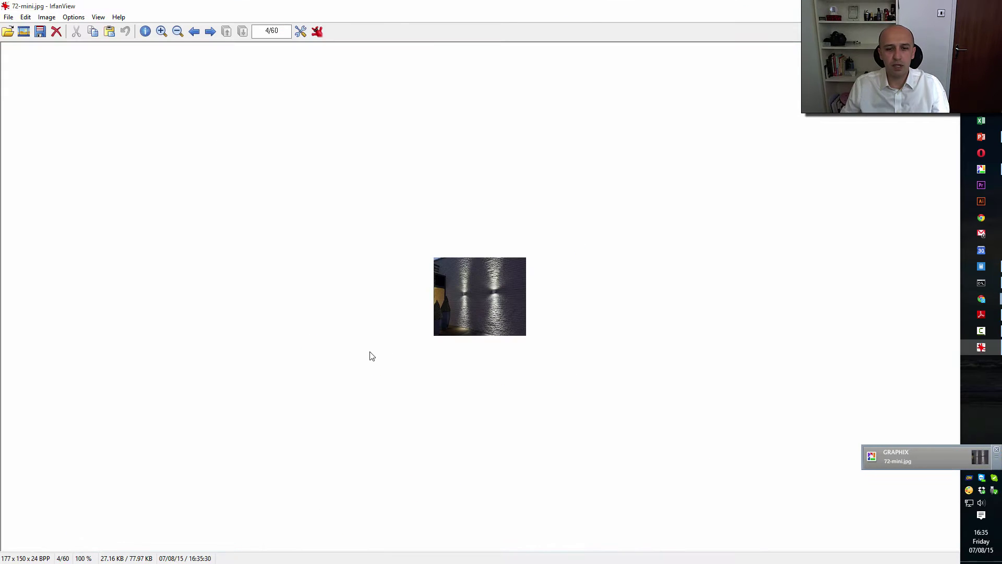
key(Escape)
Step: Save the full-size 270×229 wall-lamp image as 72.jpg, preview it, and return to the product page
click(408, 420)
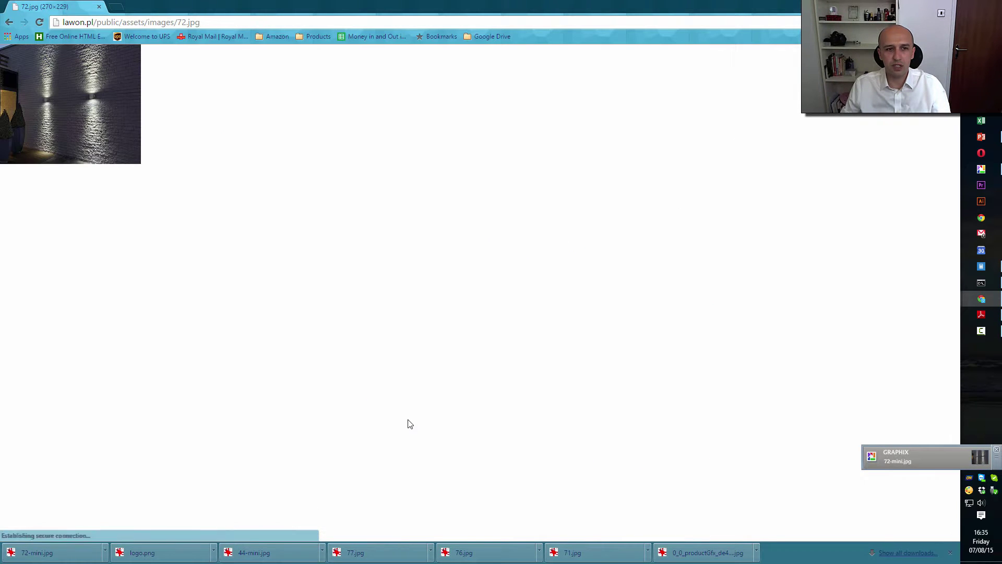
right_click(72, 87)
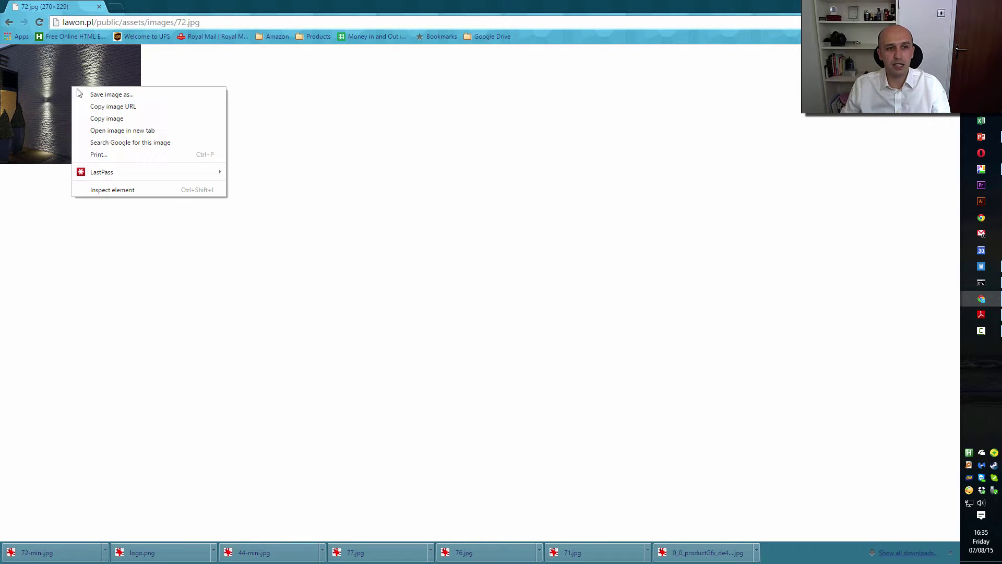
click(129, 95)
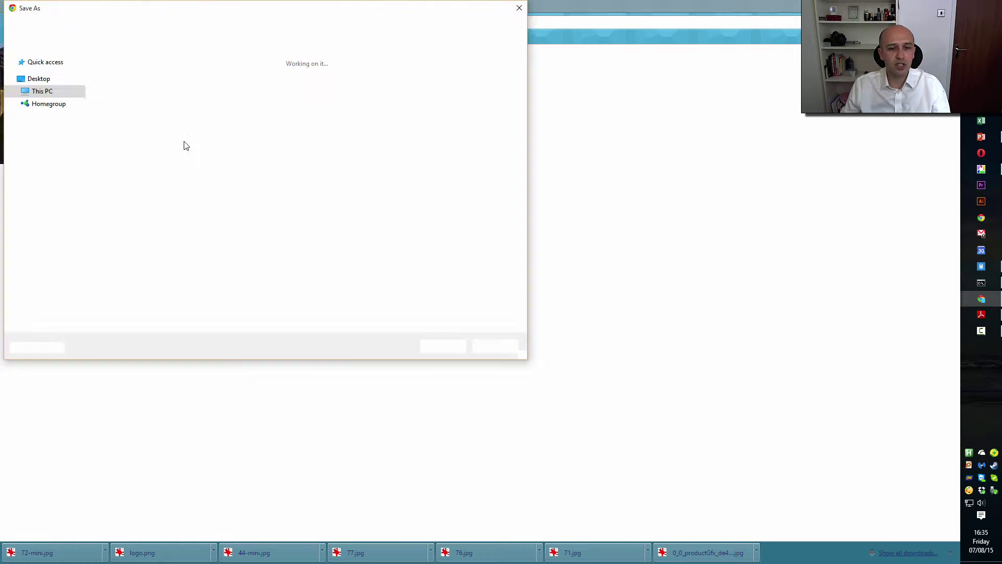
click(434, 346)
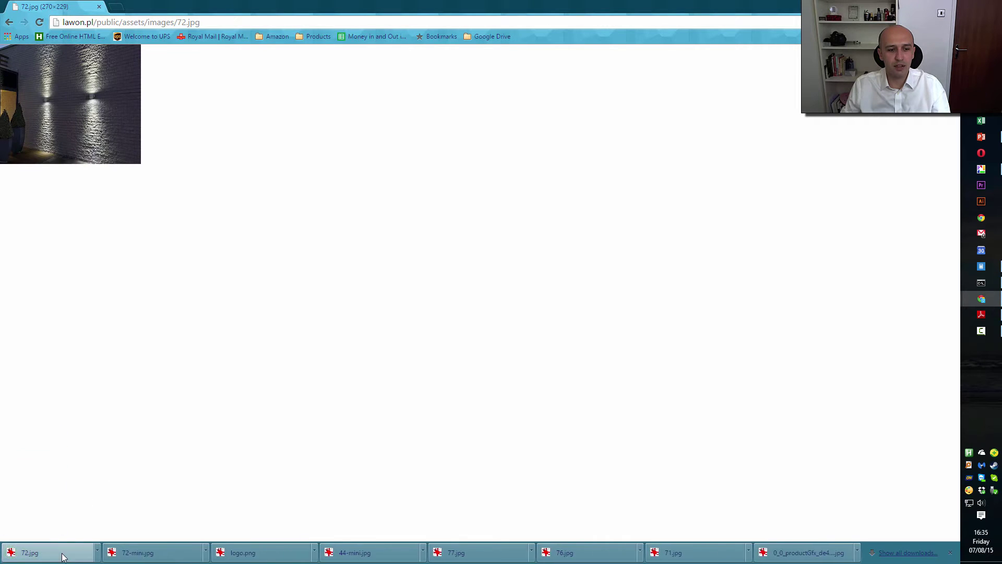
click(62, 557)
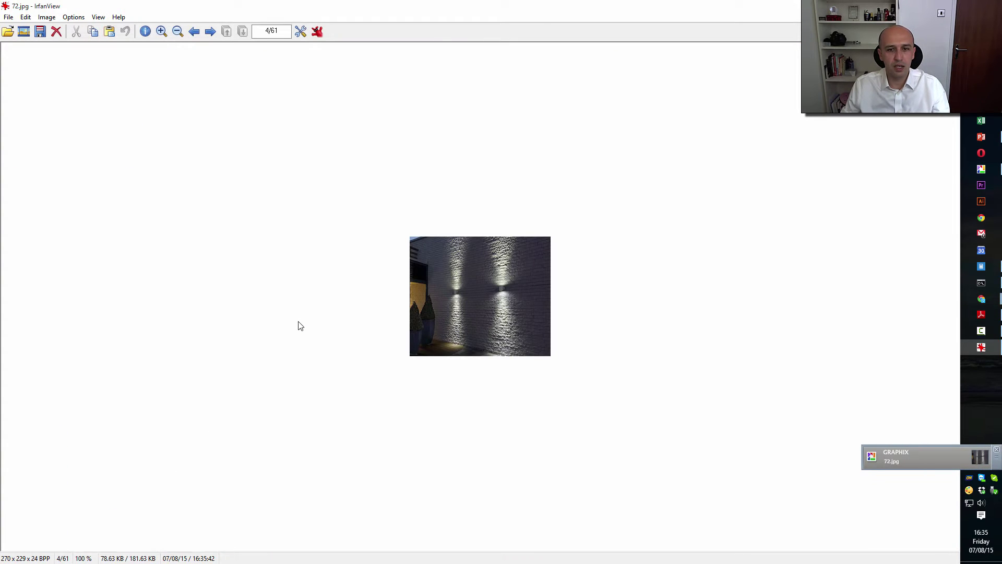
key(Escape)
key(alt+Left)
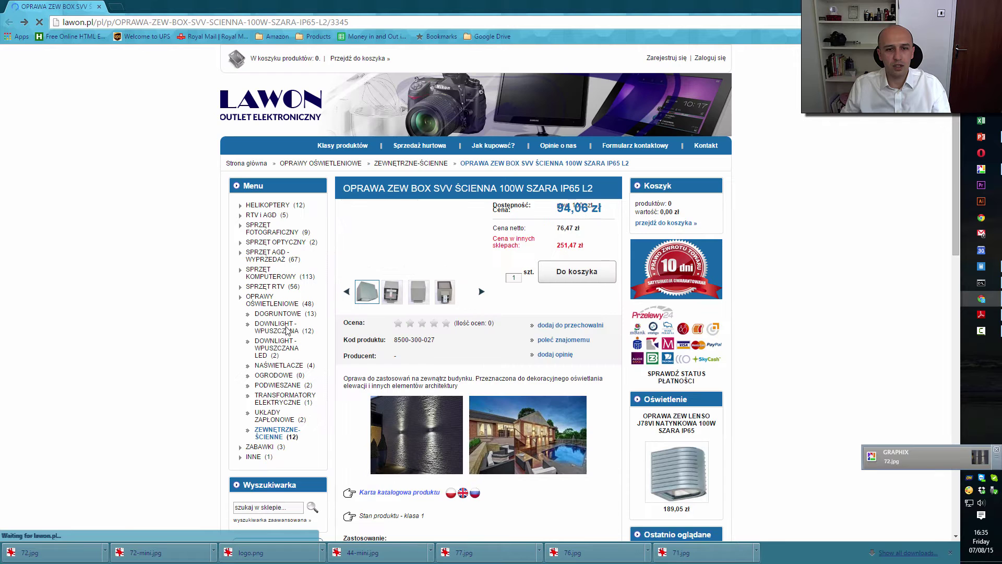
Step: Save the full-size pool photo as 44.jpg and preview it
click(534, 430)
right_click(174, 162)
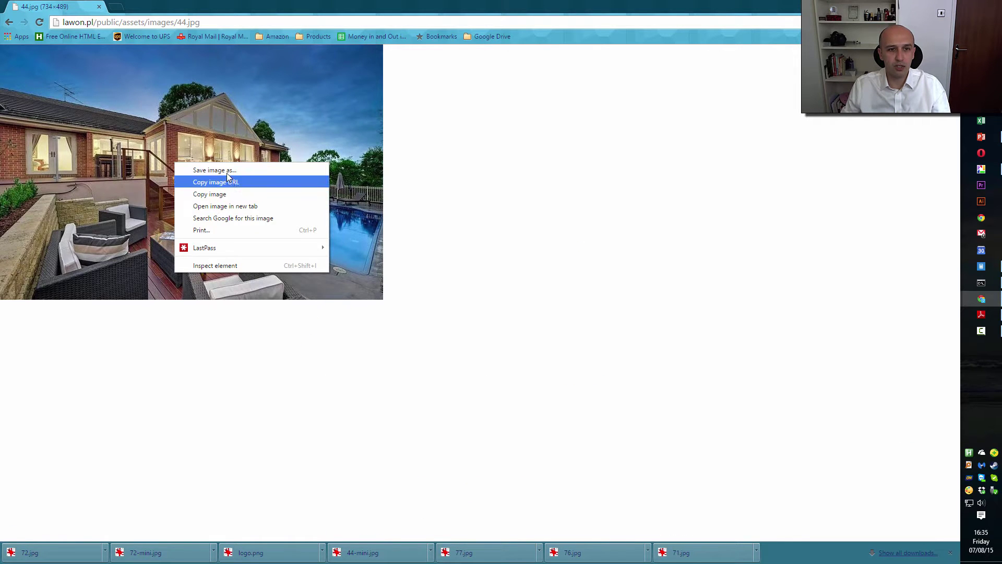
click(227, 171)
click(441, 347)
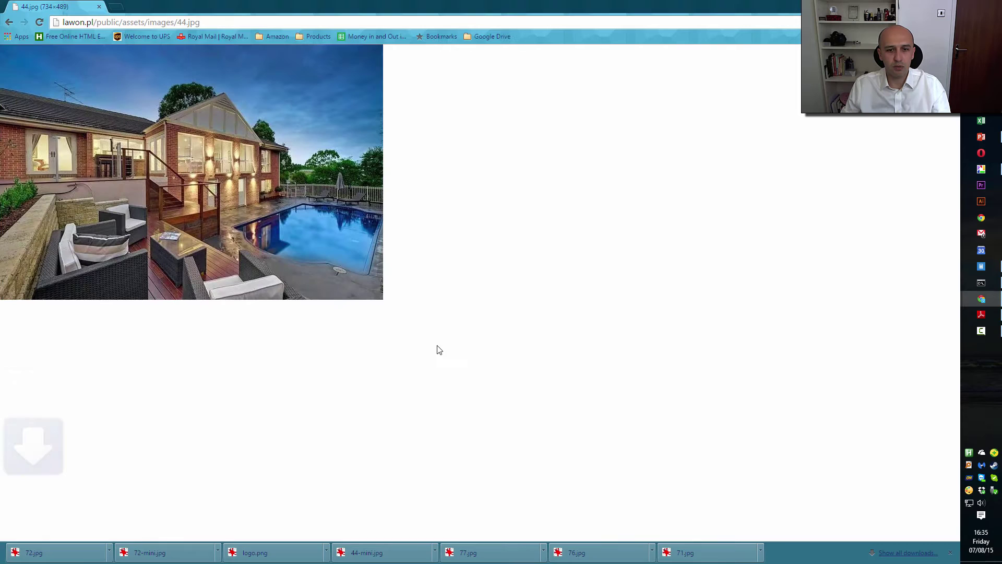
click(31, 552)
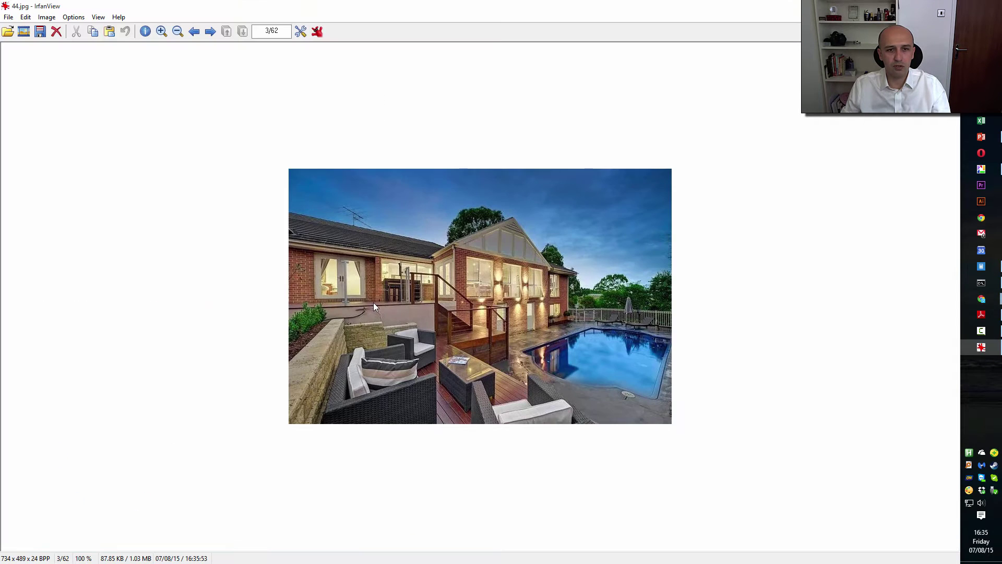
key(Escape)
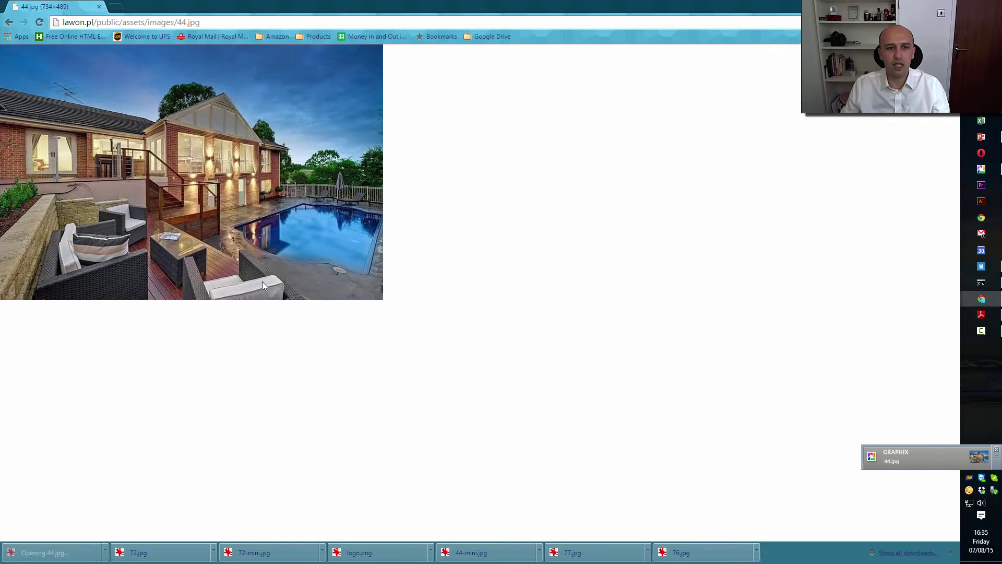
Step: Check that the save path is the GRAPHIX folder, cancel the duplicate save, and go back
right_click(228, 148)
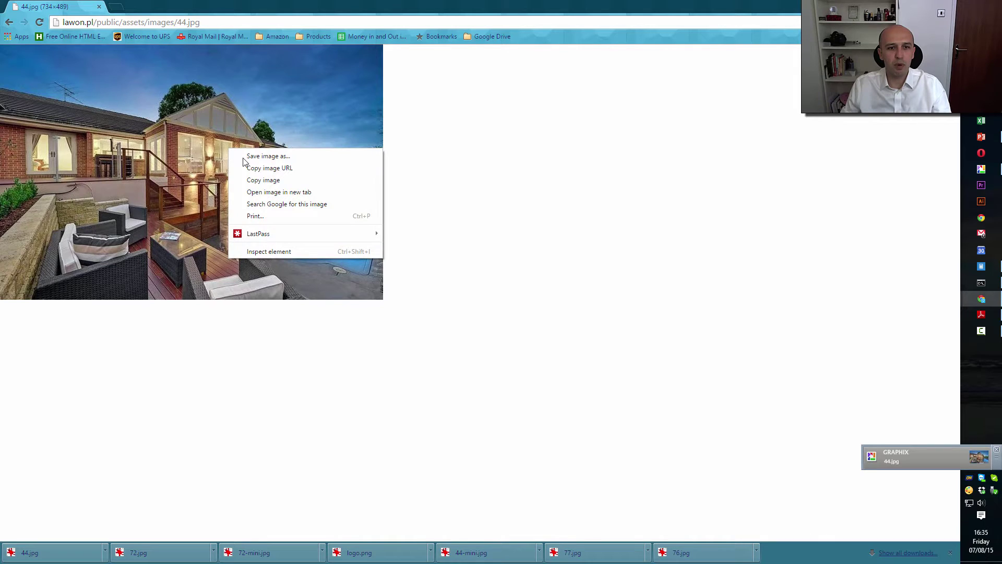
click(282, 156)
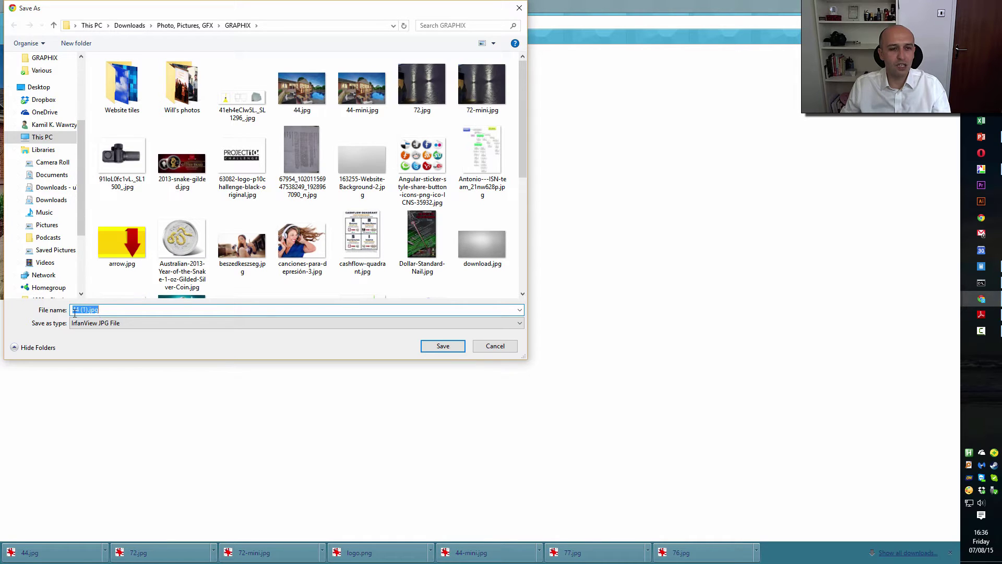
click(271, 25)
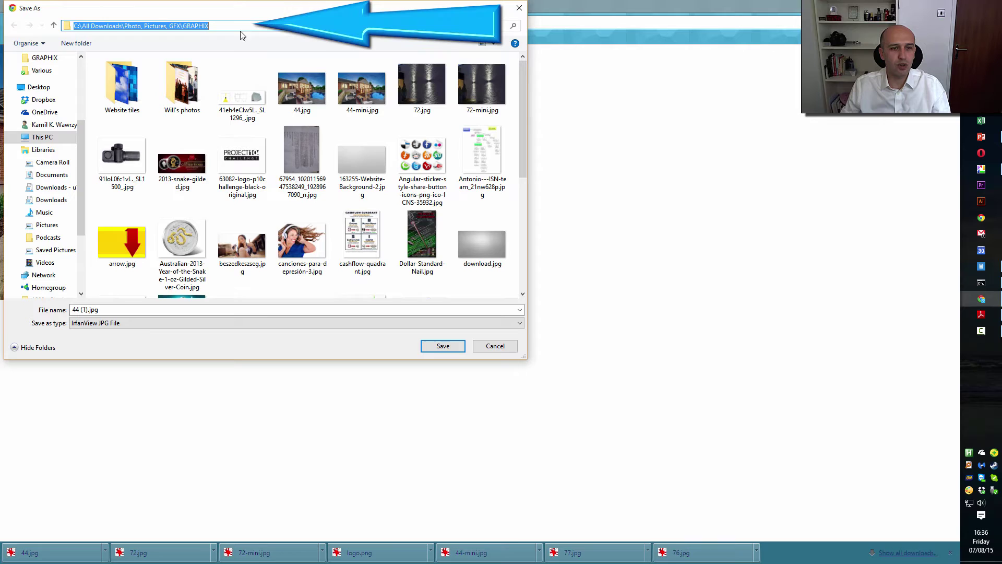
click(495, 345)
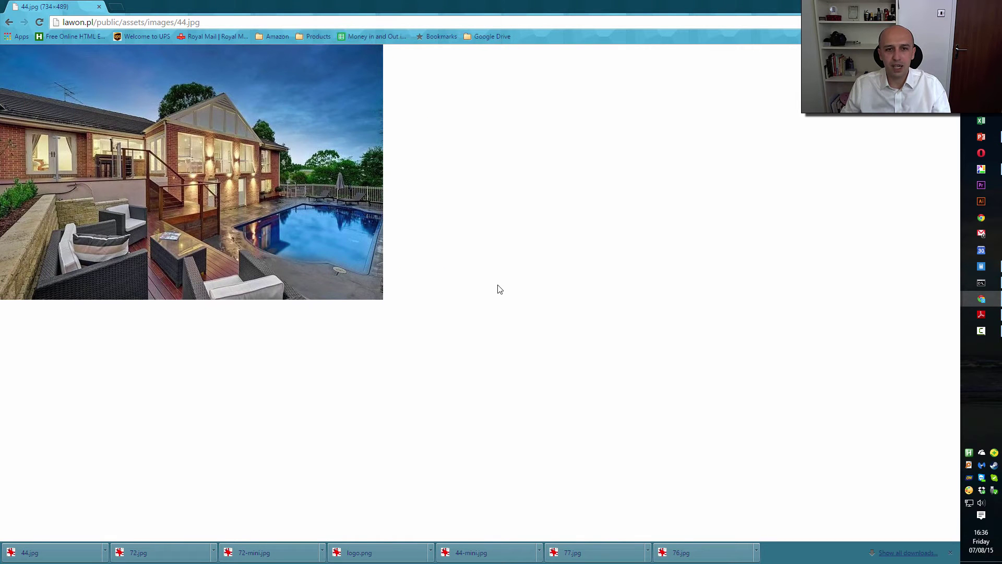
key(alt+Left)
key(alt+Tab)
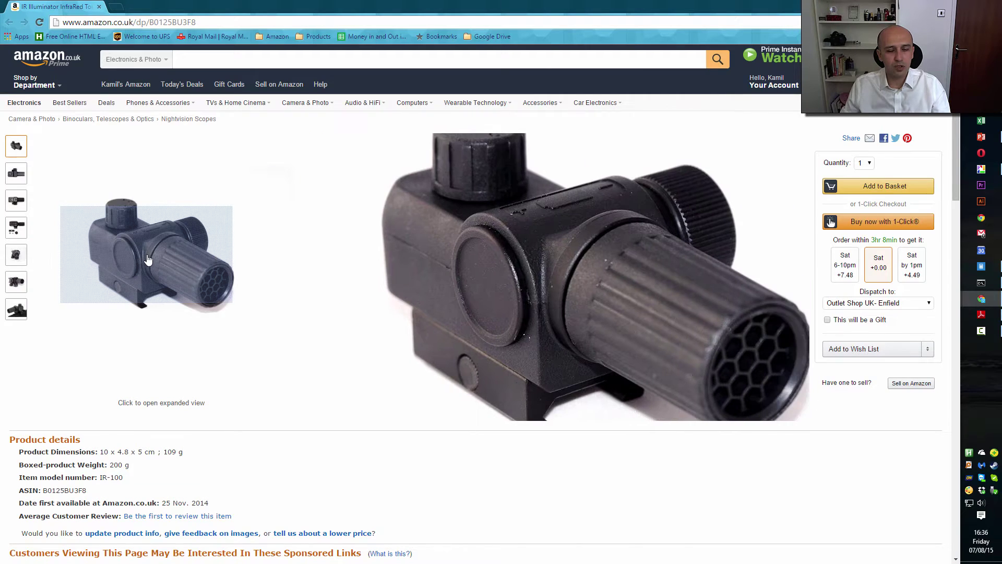
click(148, 259)
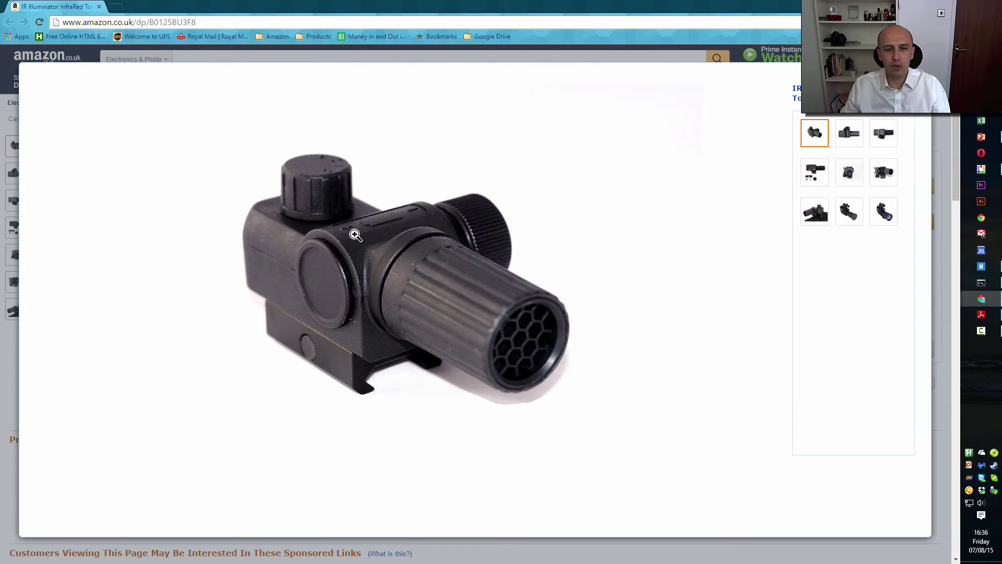
right_click(355, 235)
click(424, 237)
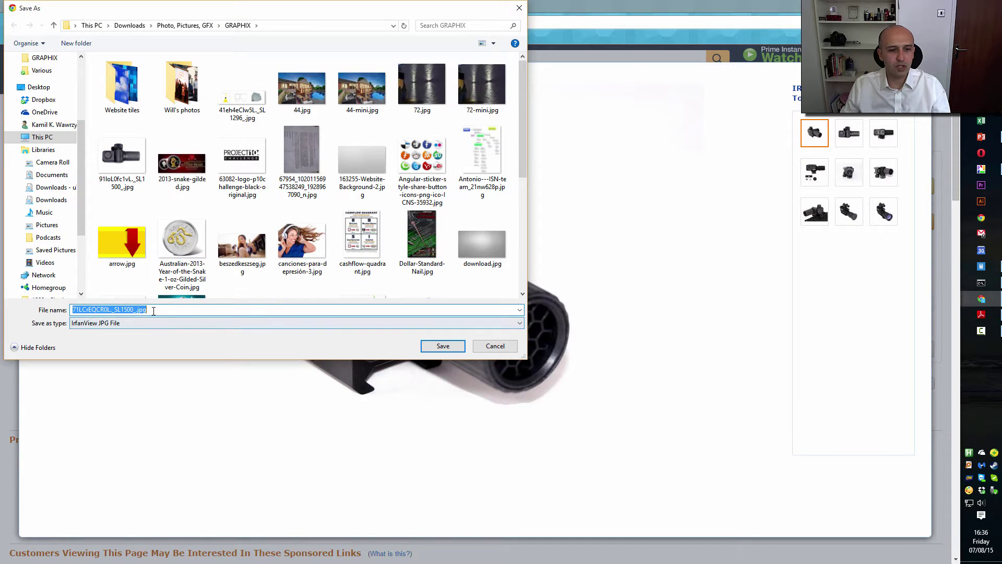
click(495, 346)
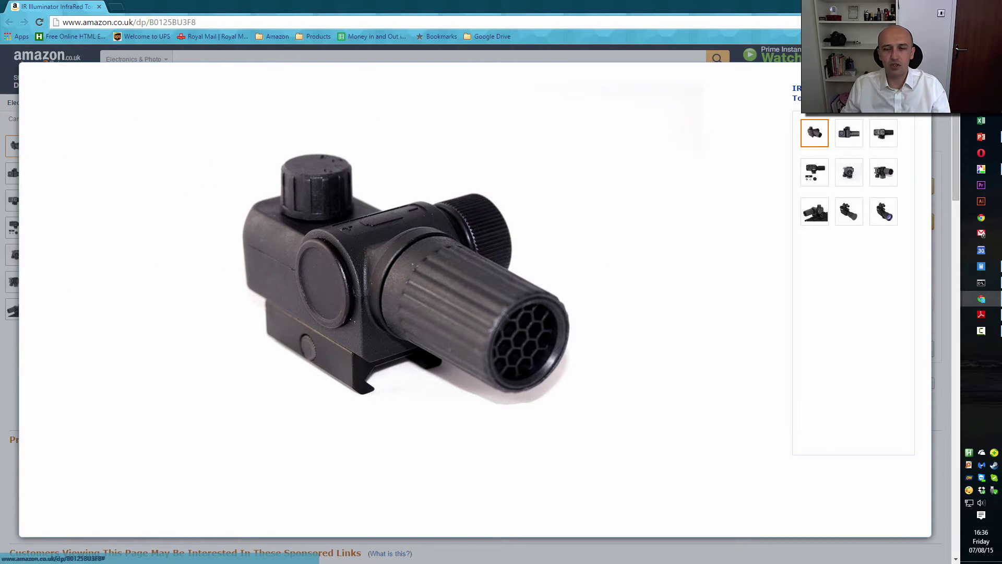
key(Escape)
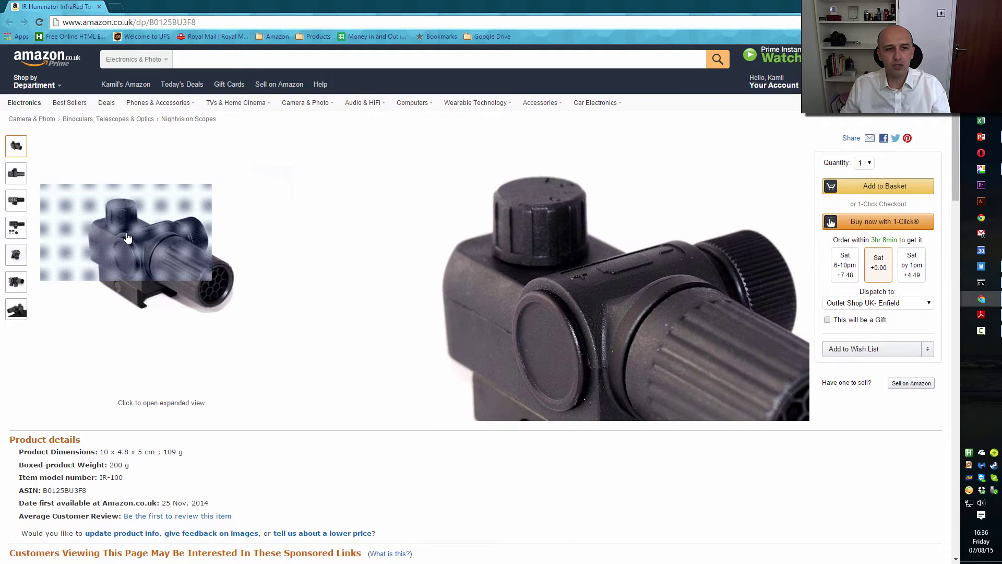
right_click(129, 236)
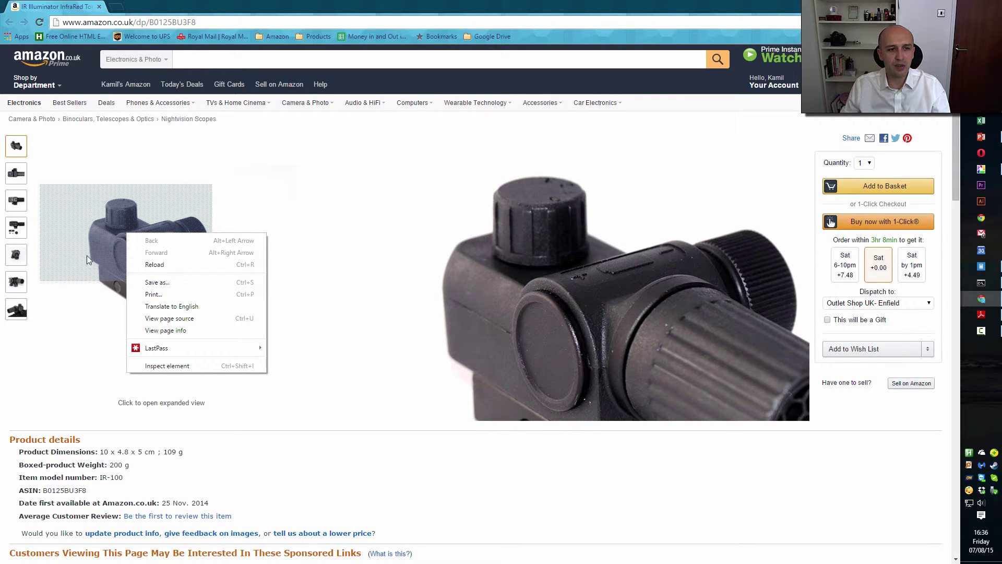
click(93, 335)
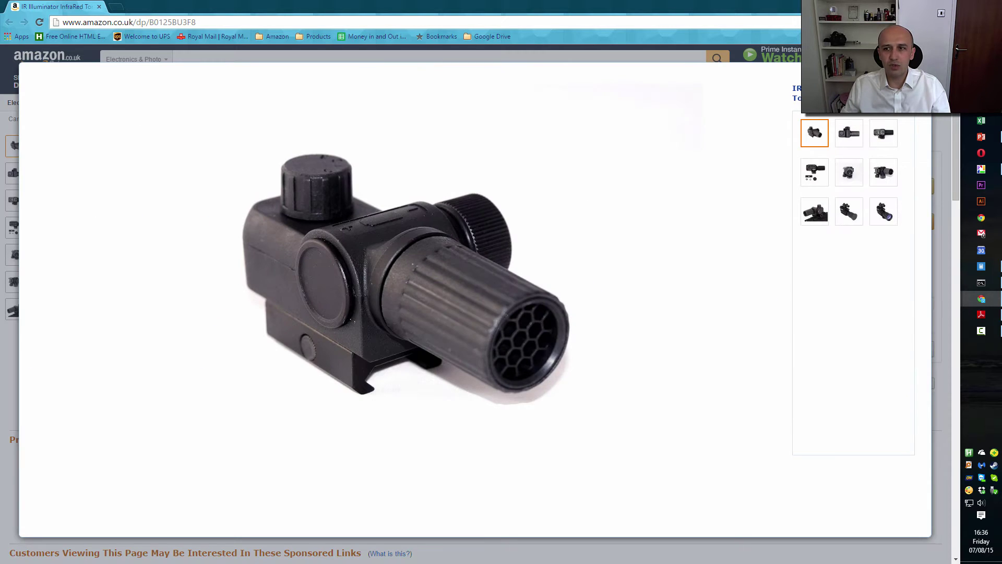
key(Escape)
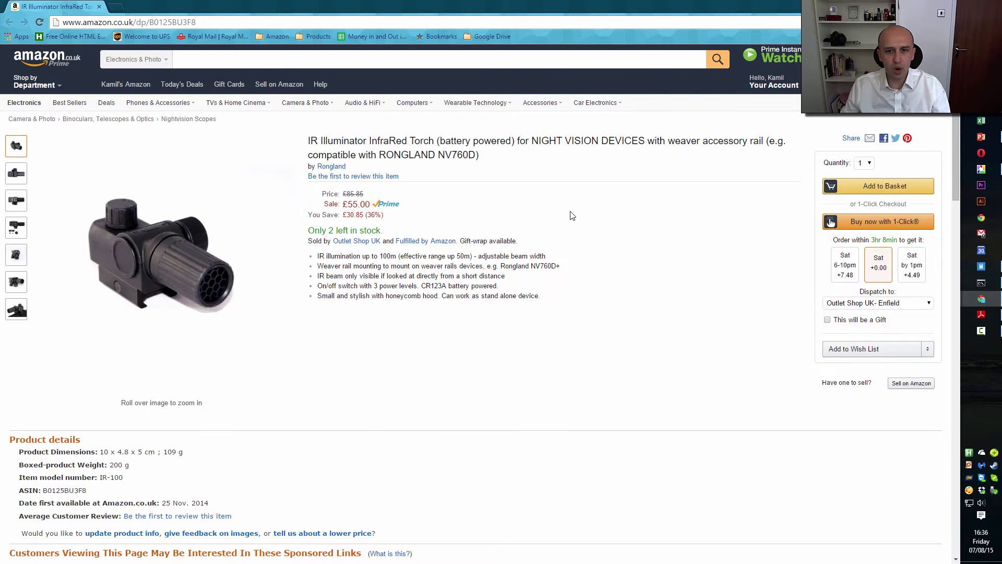
right_click(584, 215)
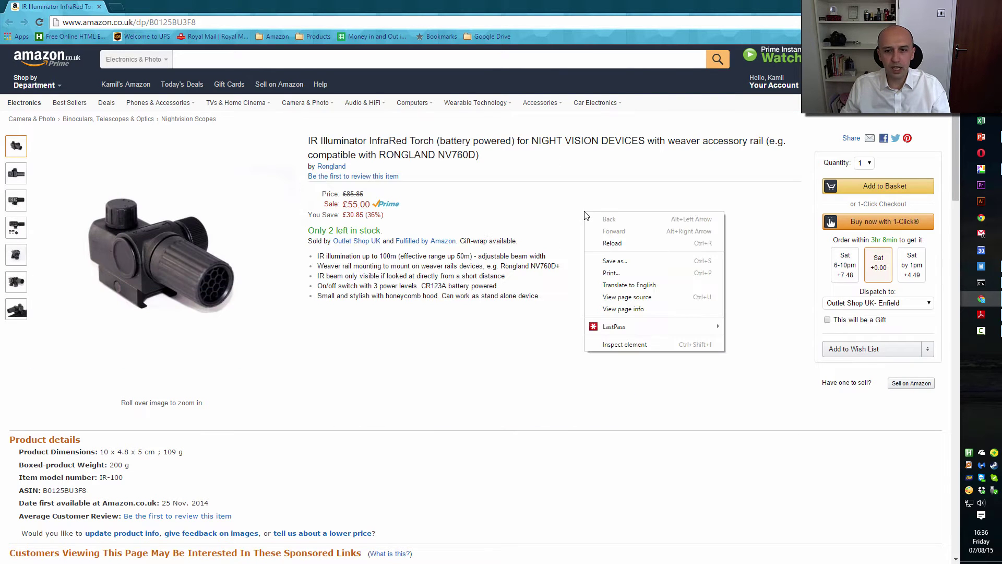
click(642, 301)
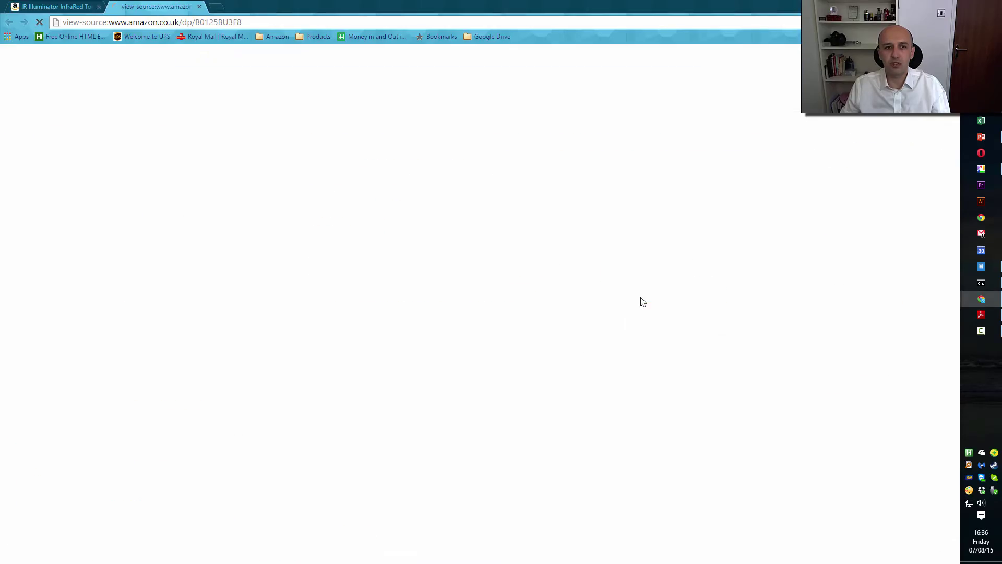
scroll(256, 179, down, 20)
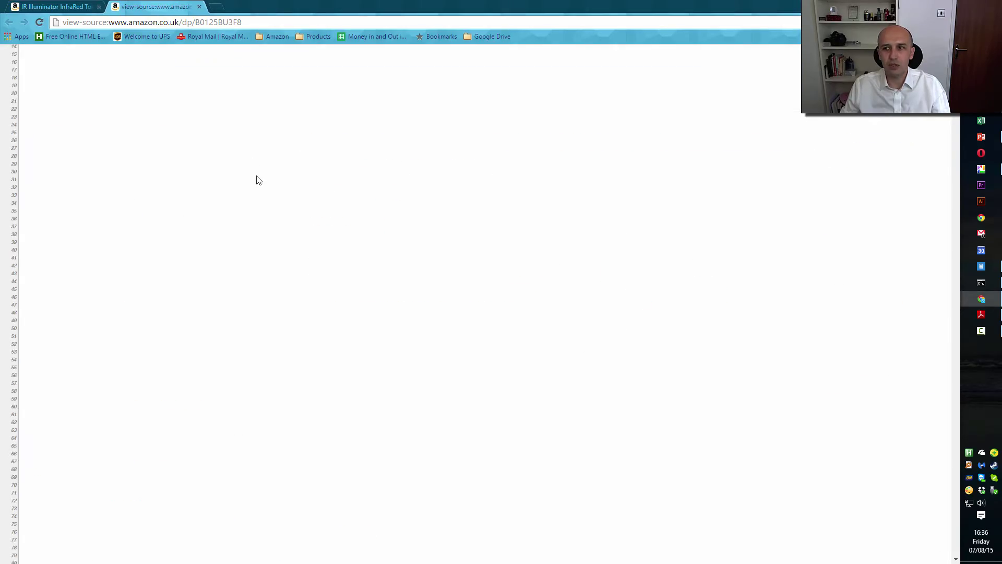
scroll(257, 179, up, 5)
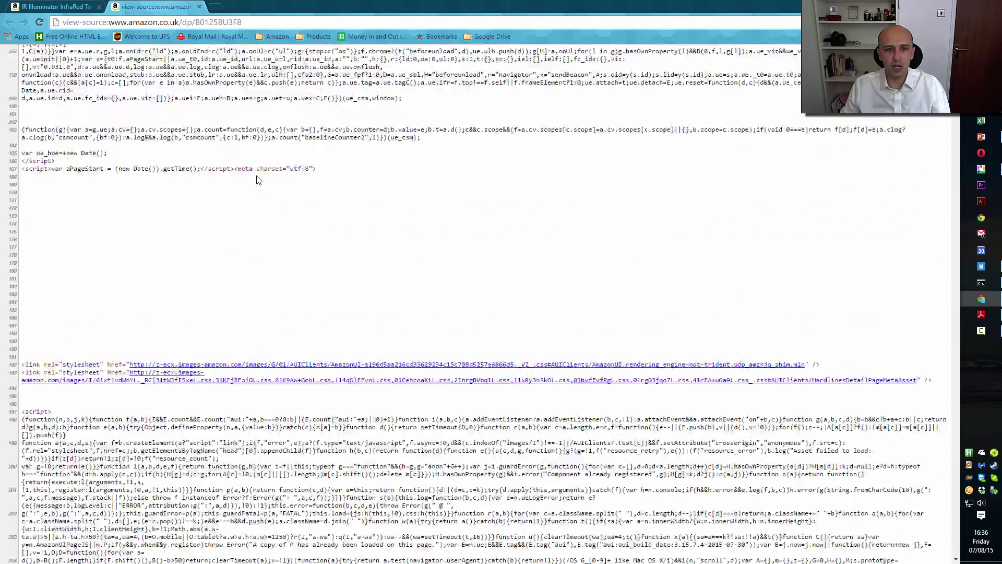
scroll(257, 180, down, 3)
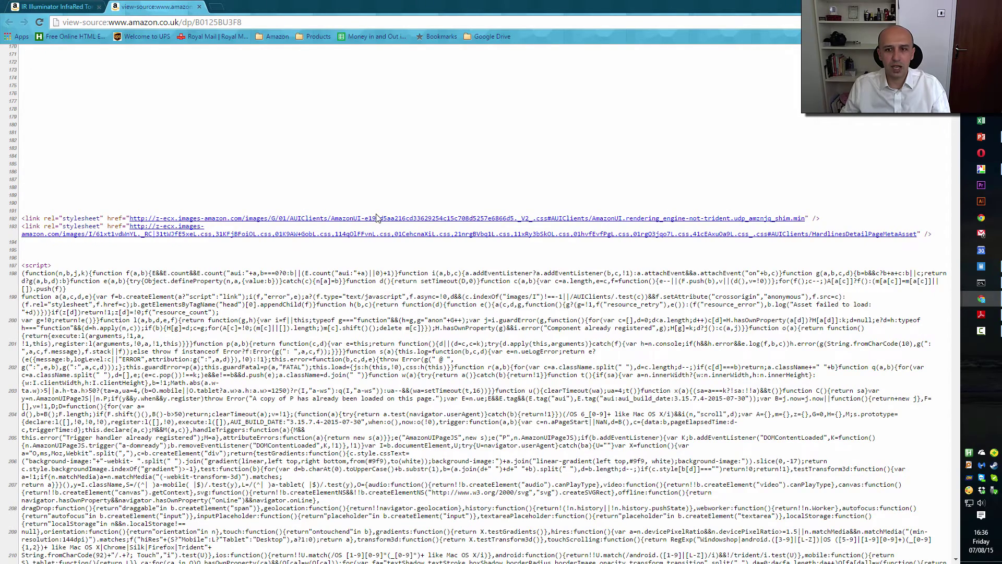
scroll(376, 215, down, 1)
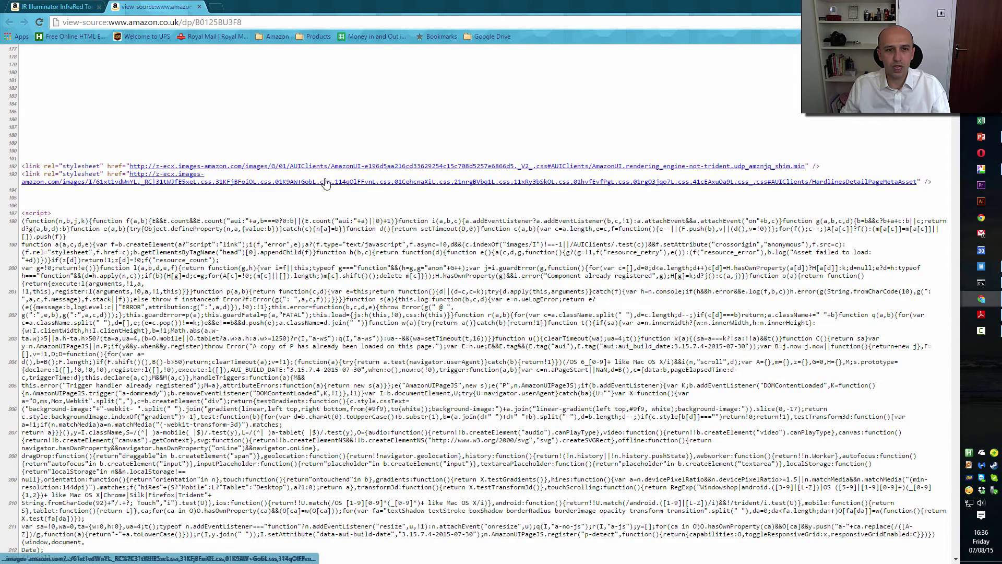
scroll(402, 217, down, 1)
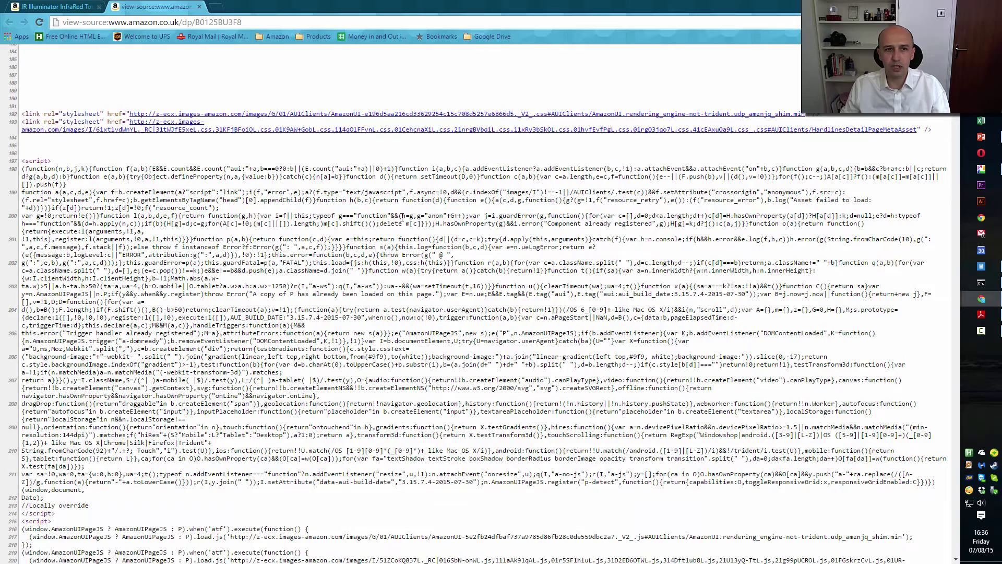
scroll(402, 217, down, 2)
scroll(402, 217, down, 20)
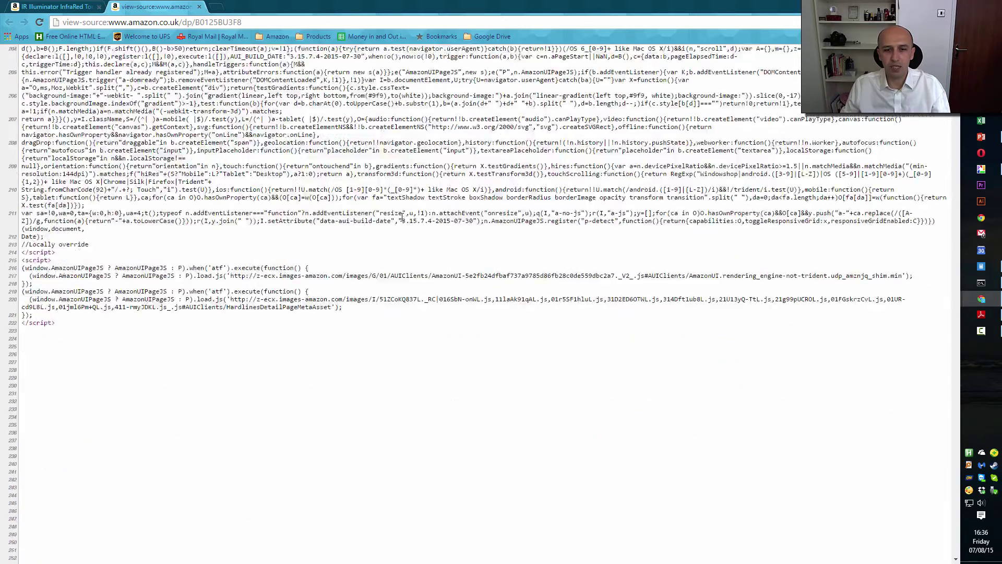
scroll(402, 221, down, 8)
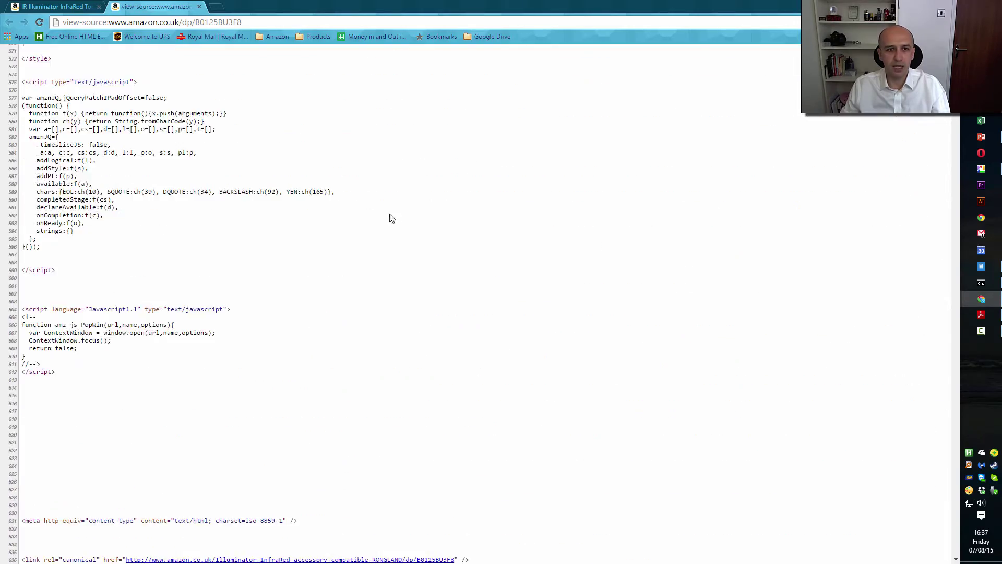
scroll(392, 217, up, 12)
scroll(386, 217, down, 4)
scroll(382, 217, down, 17)
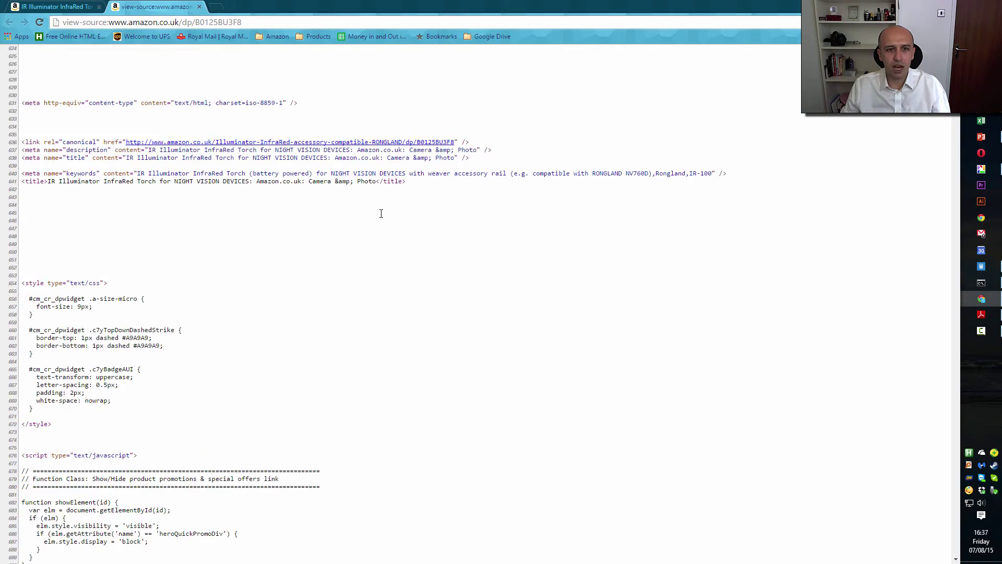
scroll(381, 214, down, 20)
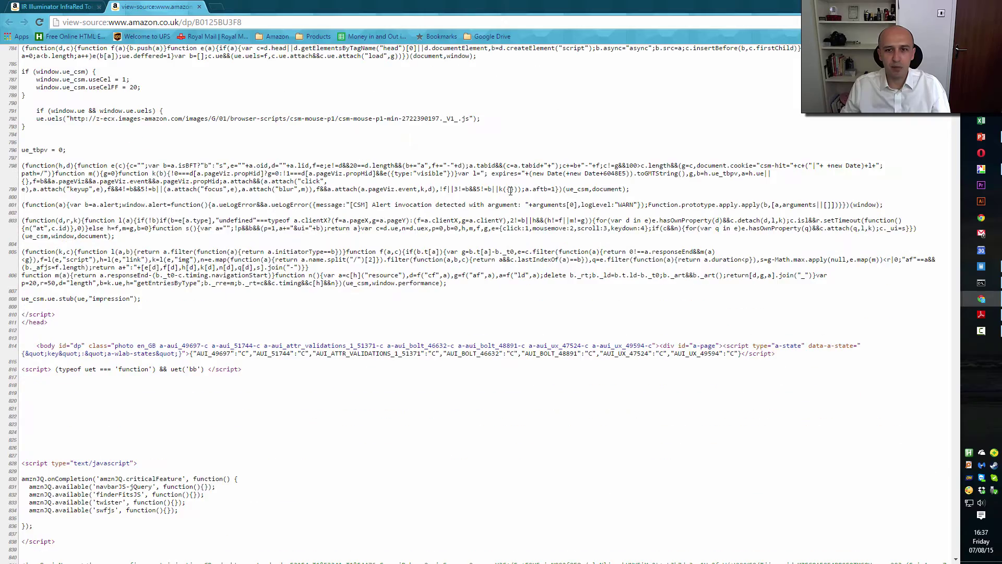
drag(756, 232, 384, 165)
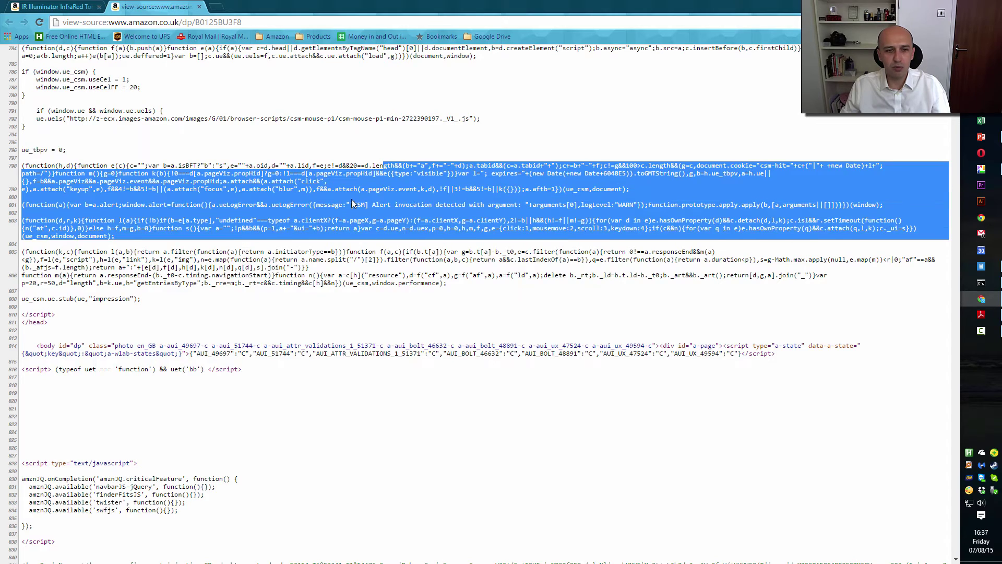
click(333, 219)
scroll(332, 219, down, 18)
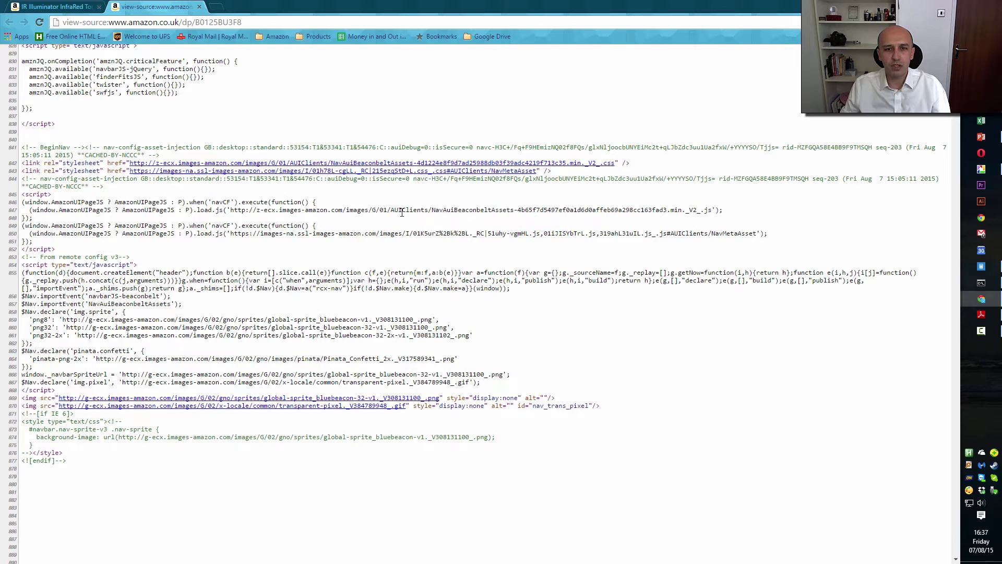
scroll(419, 213, down, 2)
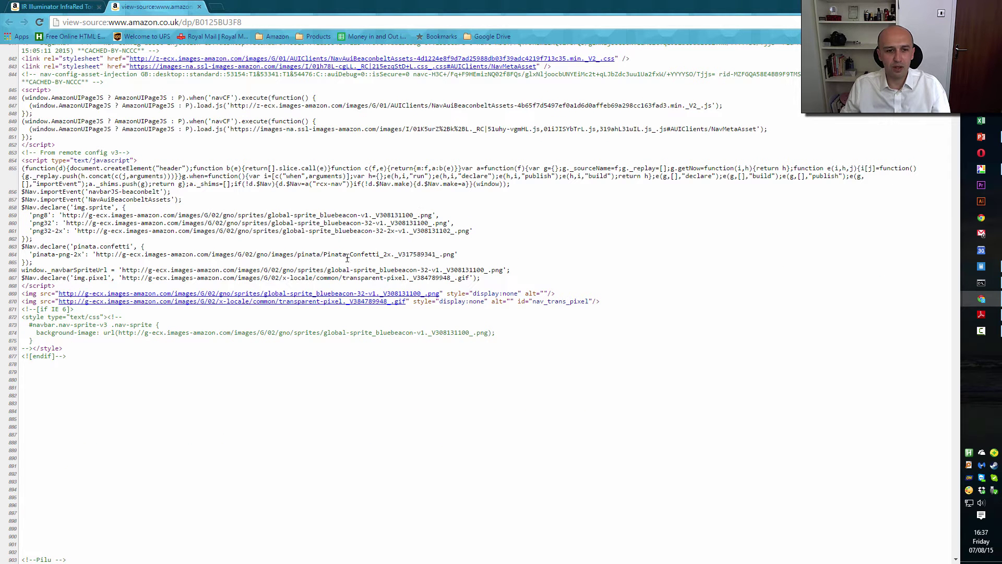
click(202, 296)
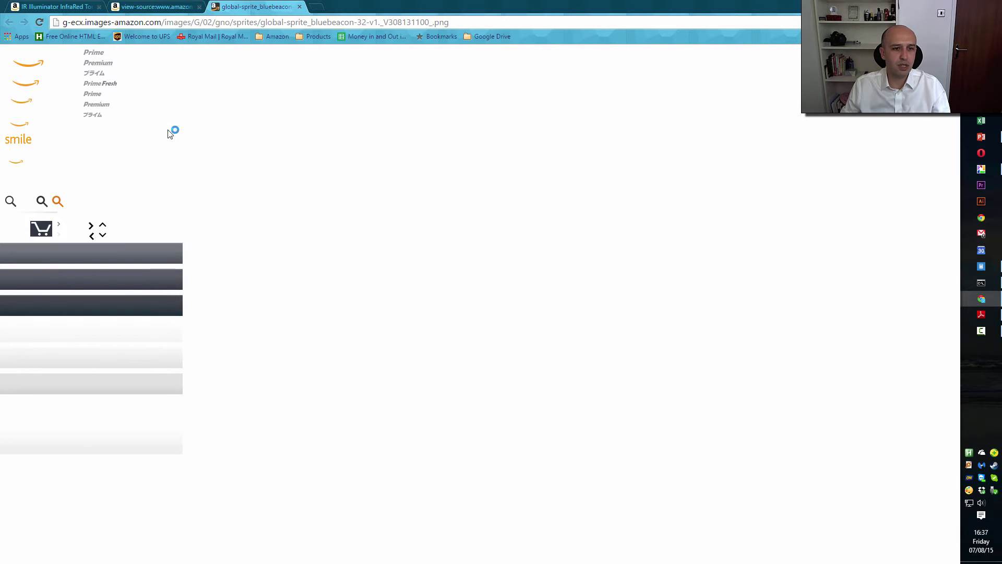
click(299, 7)
scroll(368, 297, down, 20)
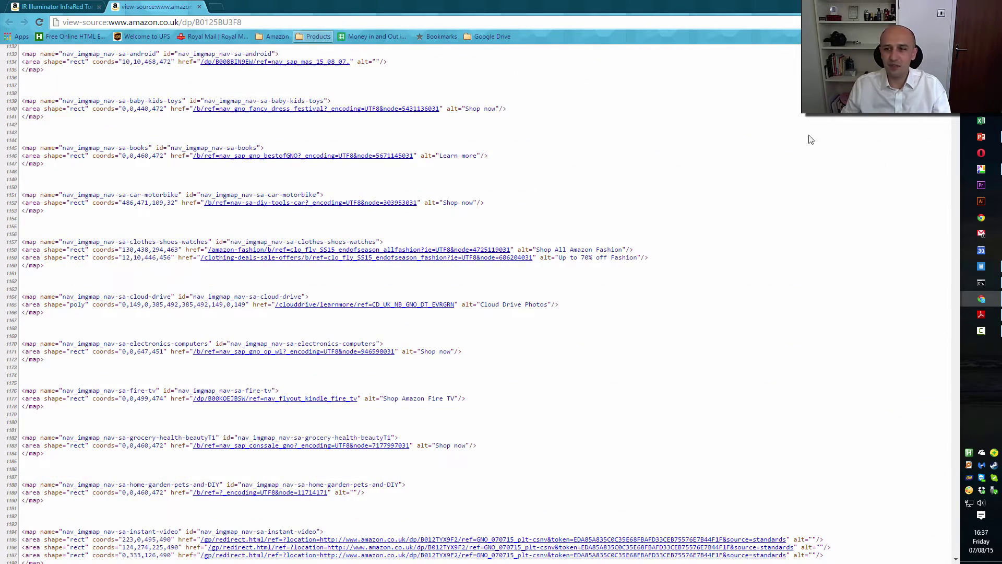
drag(955, 116, 869, 123)
key(Home)
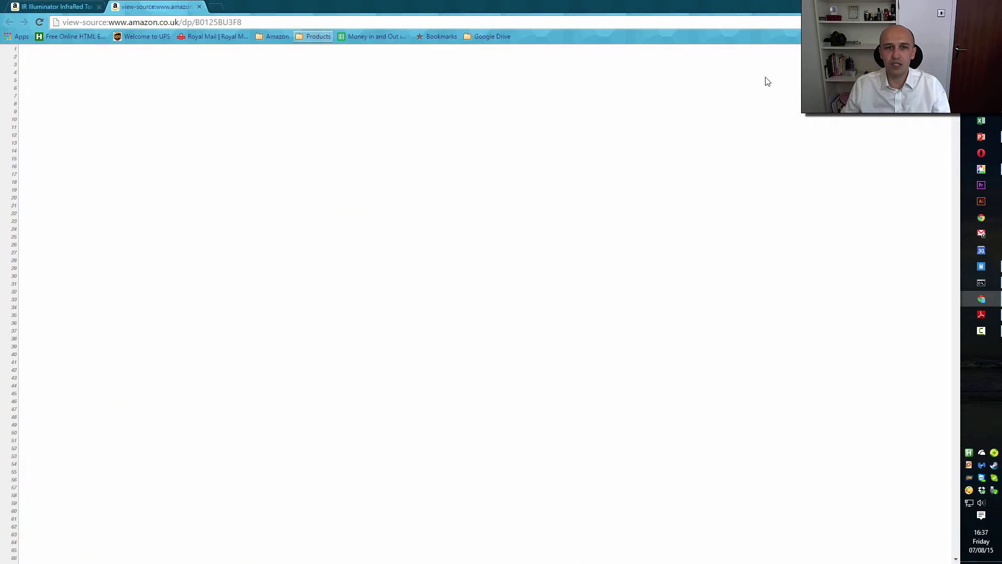
Step: Return to the IR Illuminator page and inspect the product image in developer tools
click(199, 6)
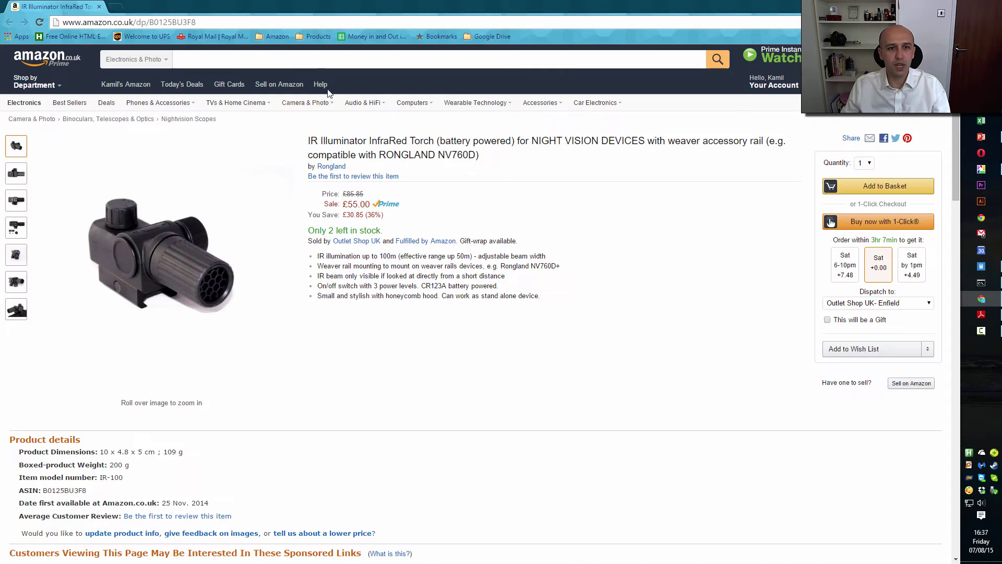
right_click(405, 345)
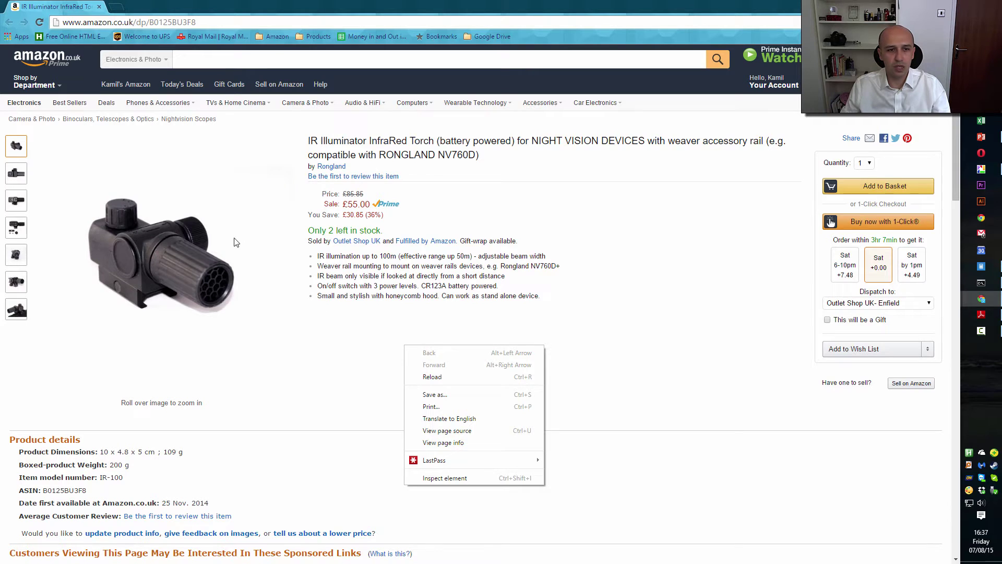
right_click(160, 189)
right_click(158, 190)
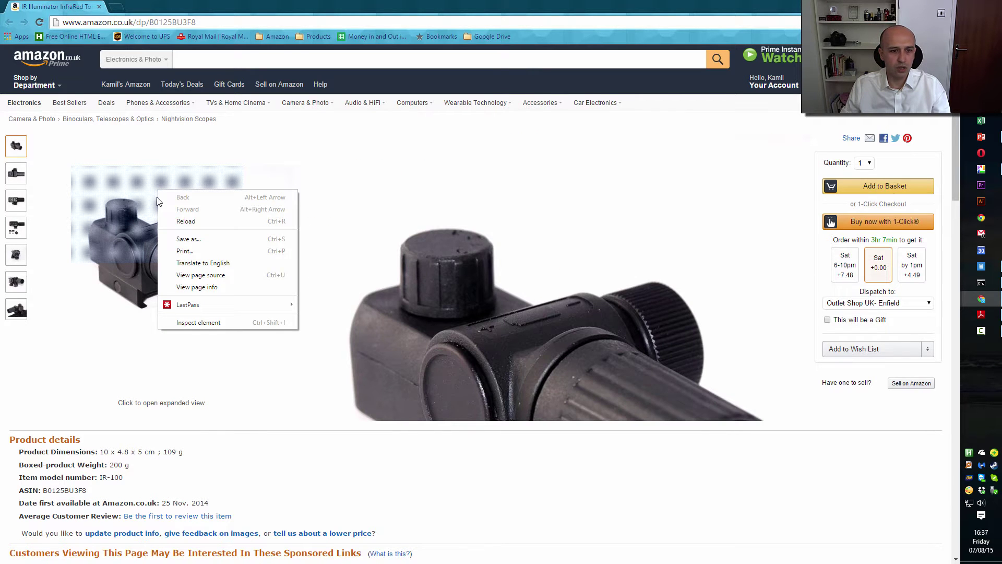
click(208, 323)
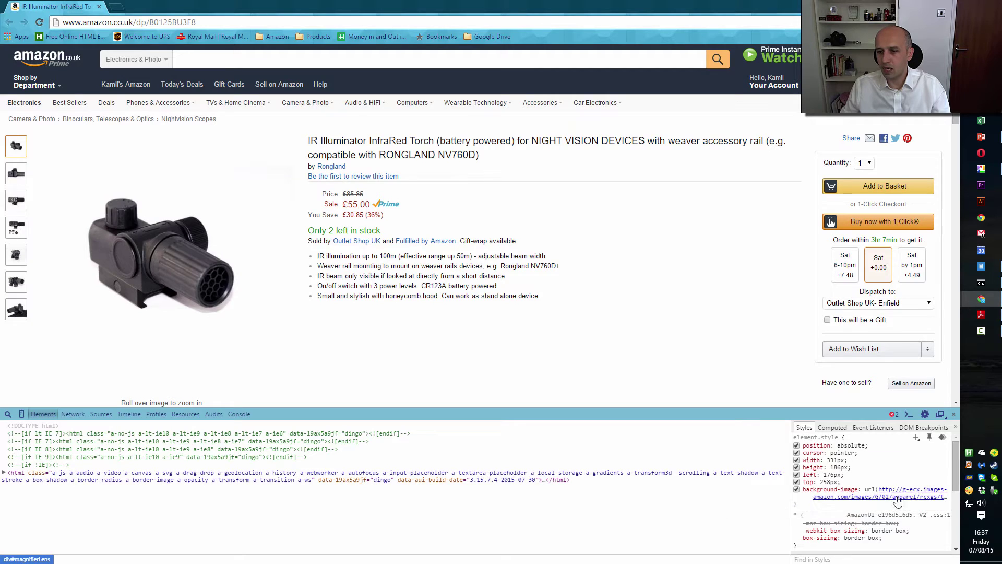
Step: Copy the tile_V211468487_.gif background address from the styles, view it in a new tab, then close it
click(926, 495)
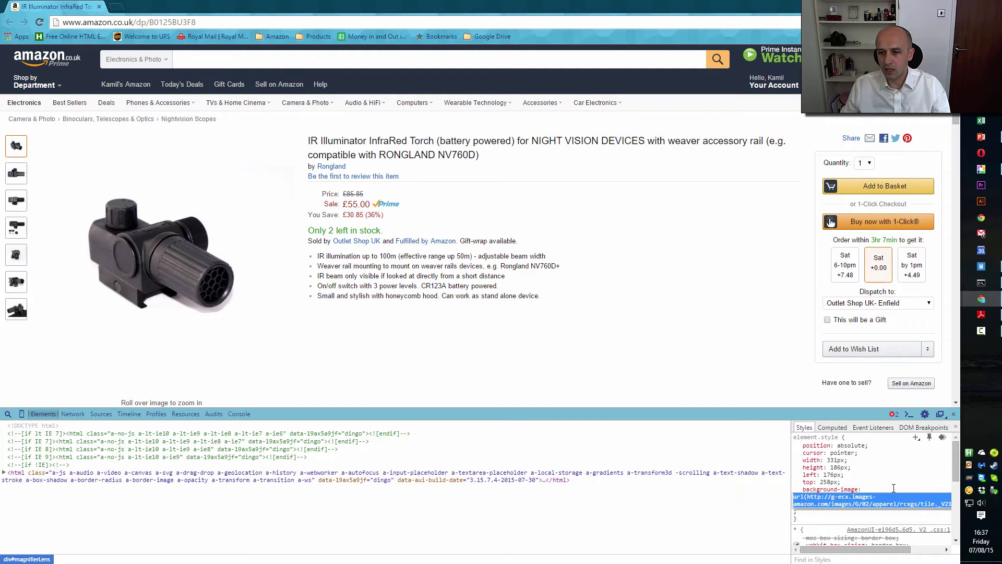
click(894, 504)
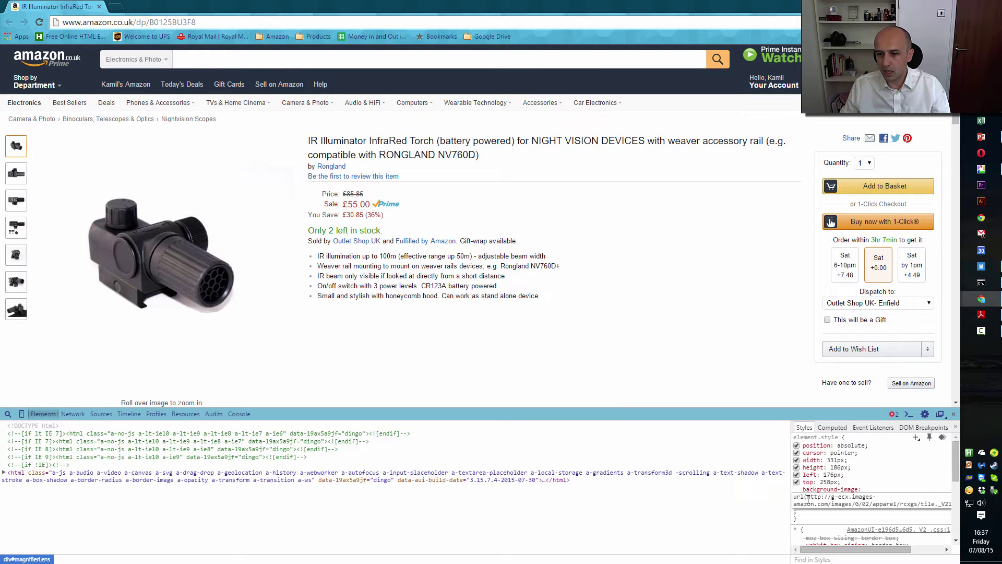
drag(808, 497, 948, 504)
key(ctrl+c)
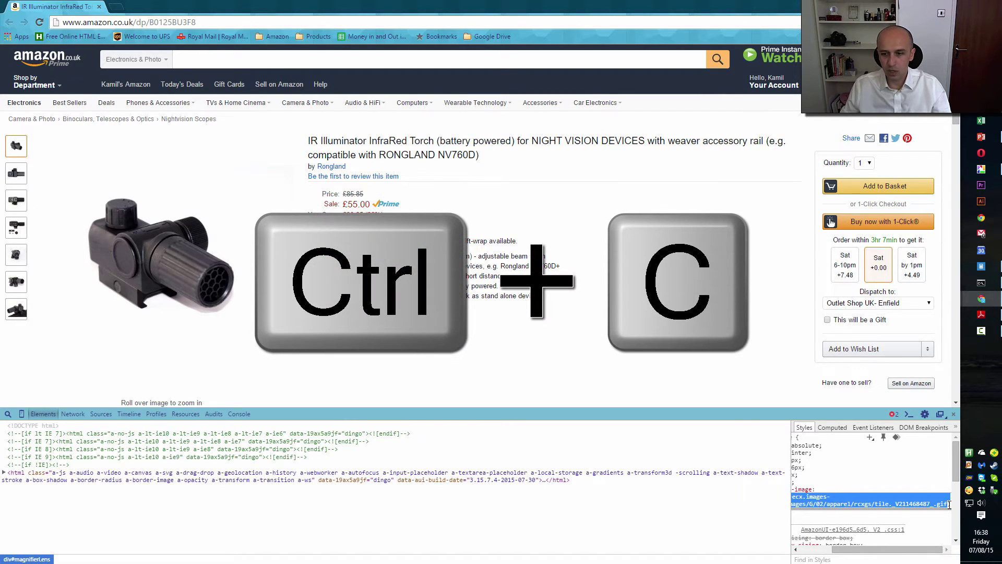
click(115, 6)
key(ctrl+v)
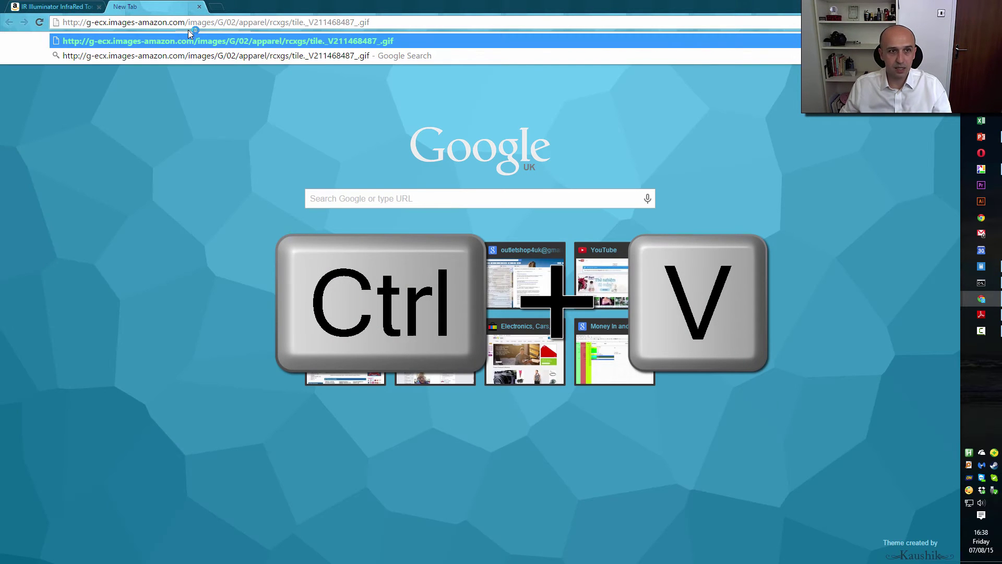
key(Return)
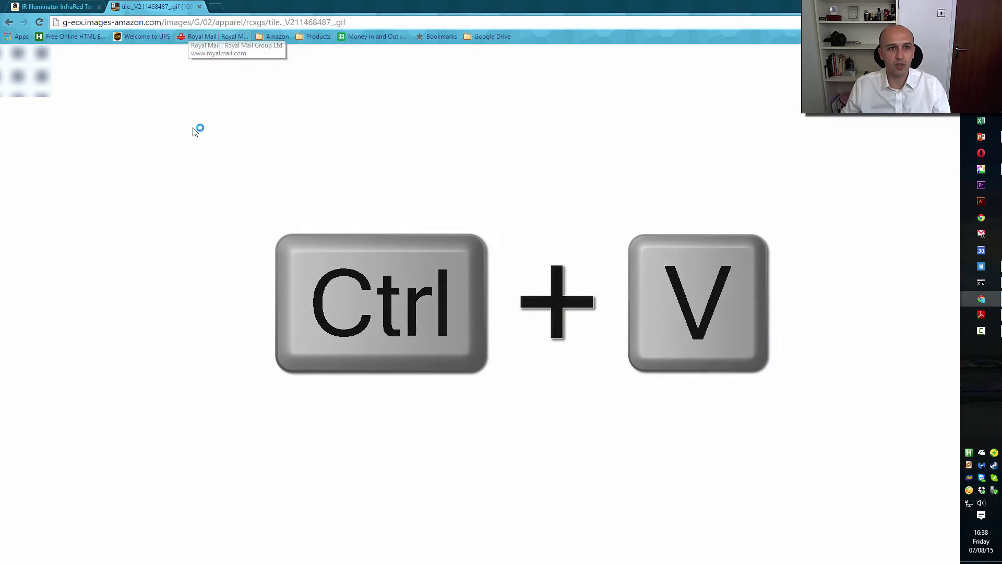
click(199, 7)
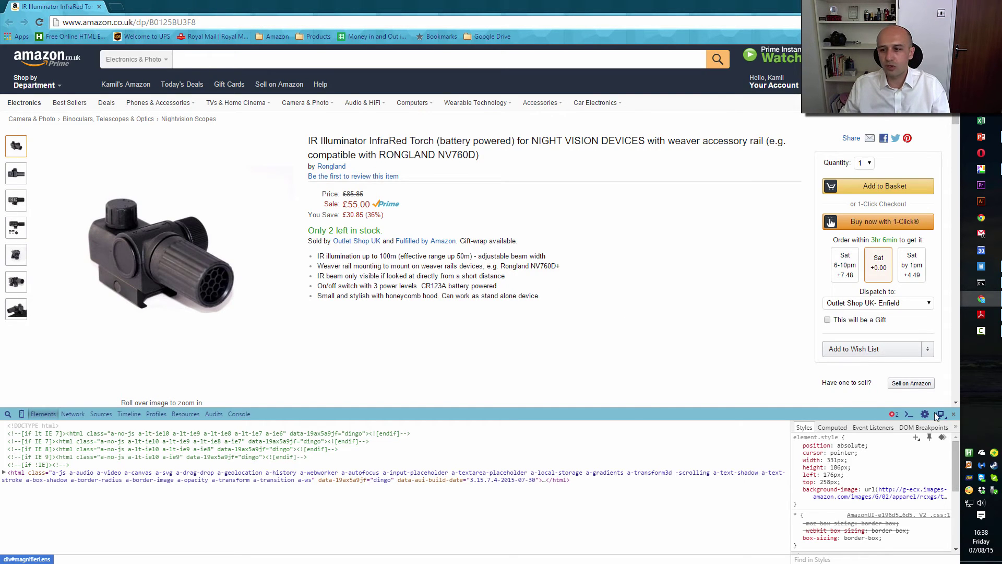
Step: Close the developer tools so only the £55.00 IR Illuminator page shows
click(954, 415)
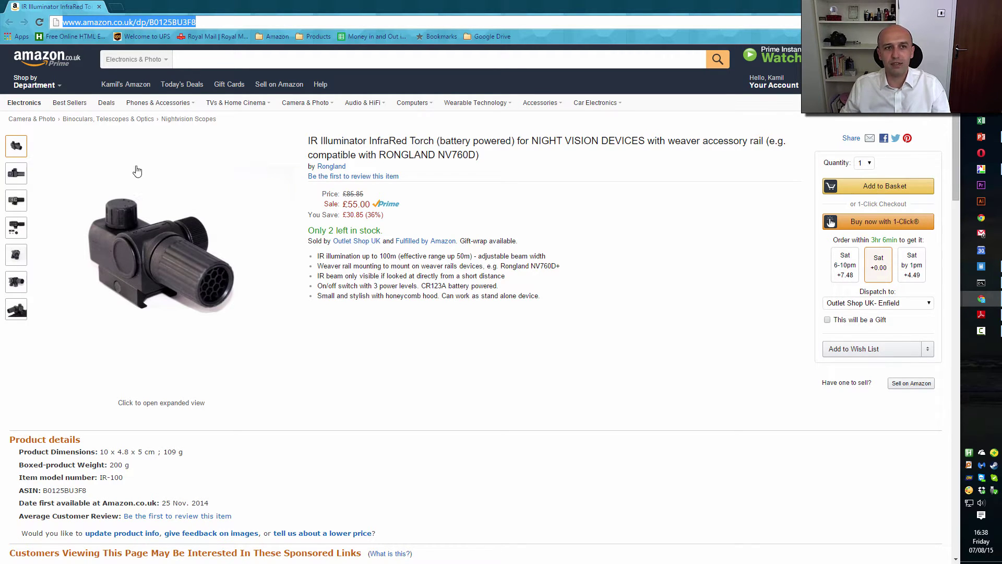
mouse_move(155, 172)
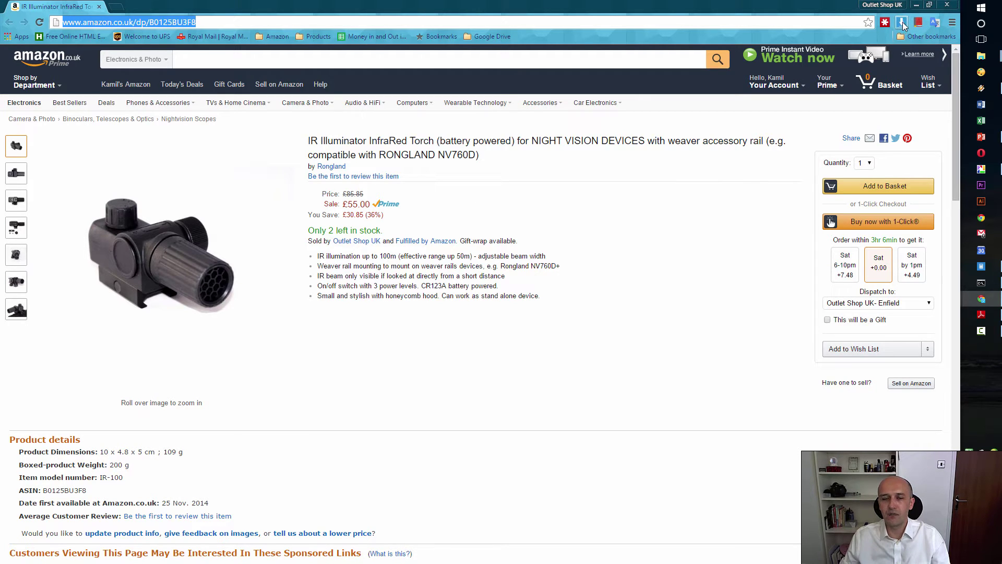
key(alt+Tab)
key(Tab)
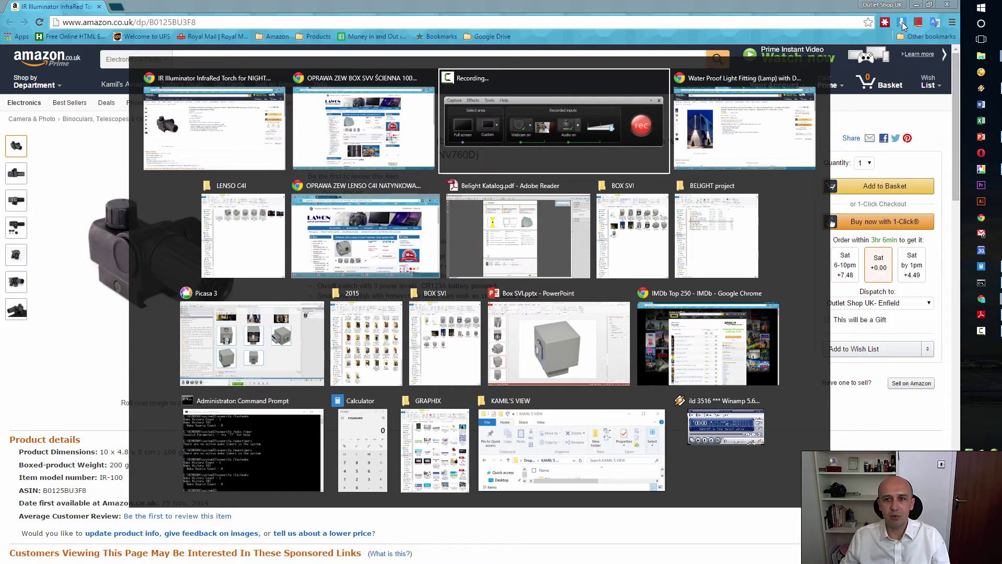
key(alt+Tab)
key(alt+Tab)
key(alt+Tab)
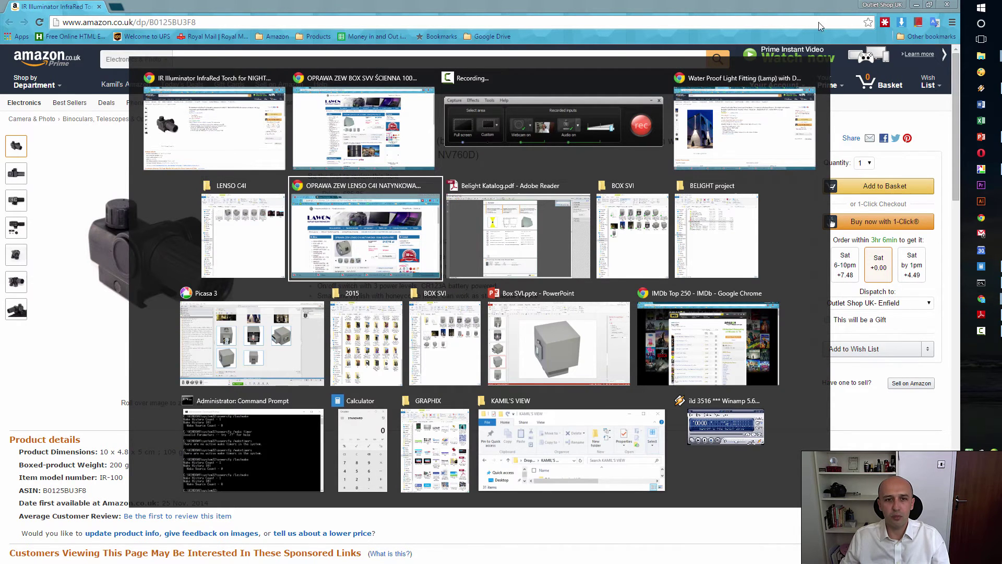
key(ctrl+Tab)
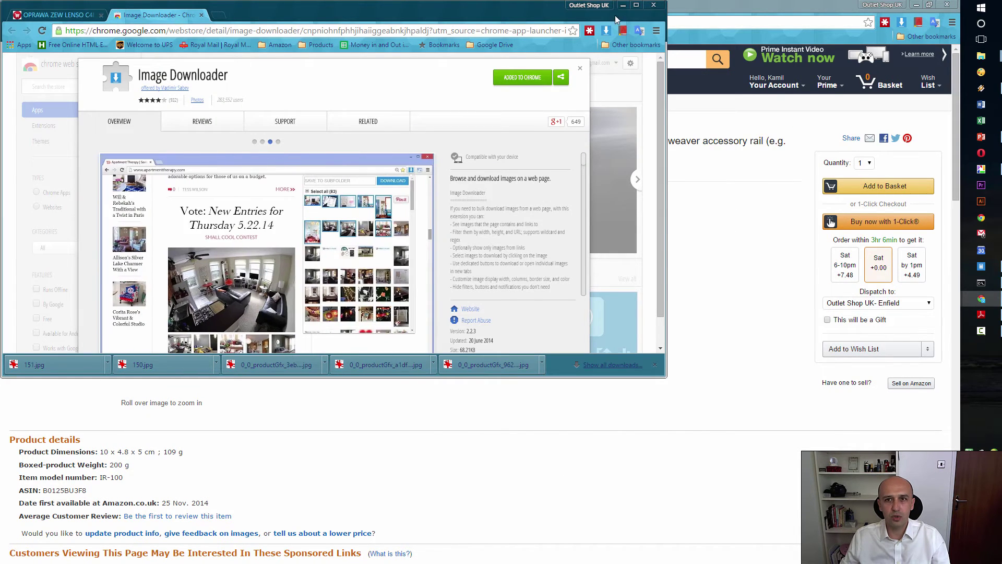
click(636, 5)
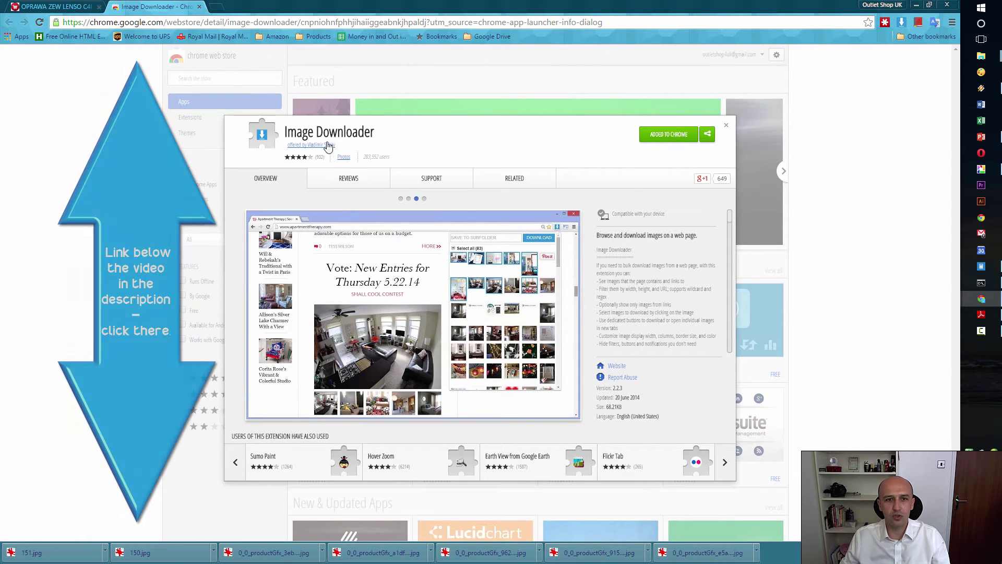
mouse_move(286, 132)
mouse_down()
mouse_move(363, 132)
mouse_move(287, 132)
mouse_up()
click(381, 136)
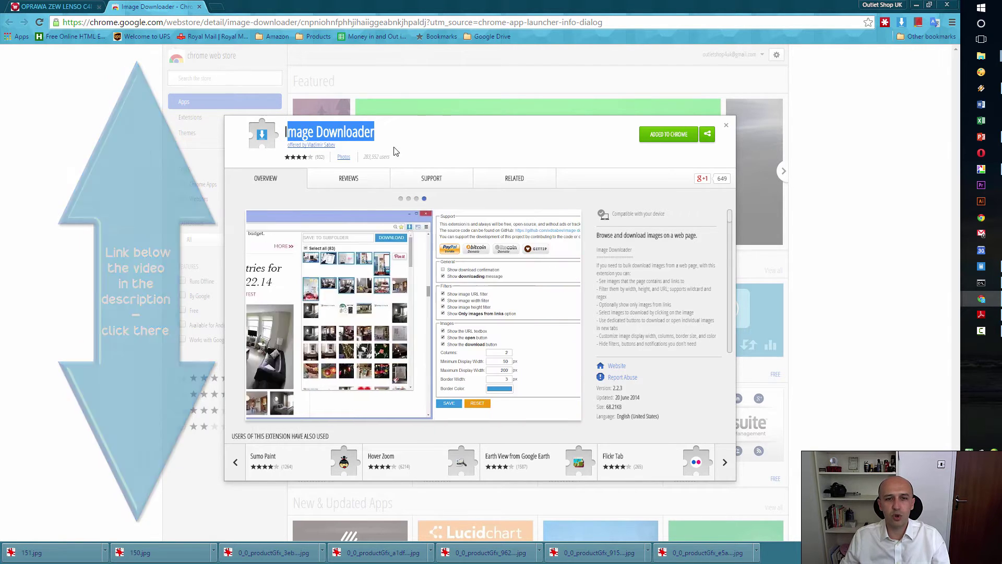
click(393, 153)
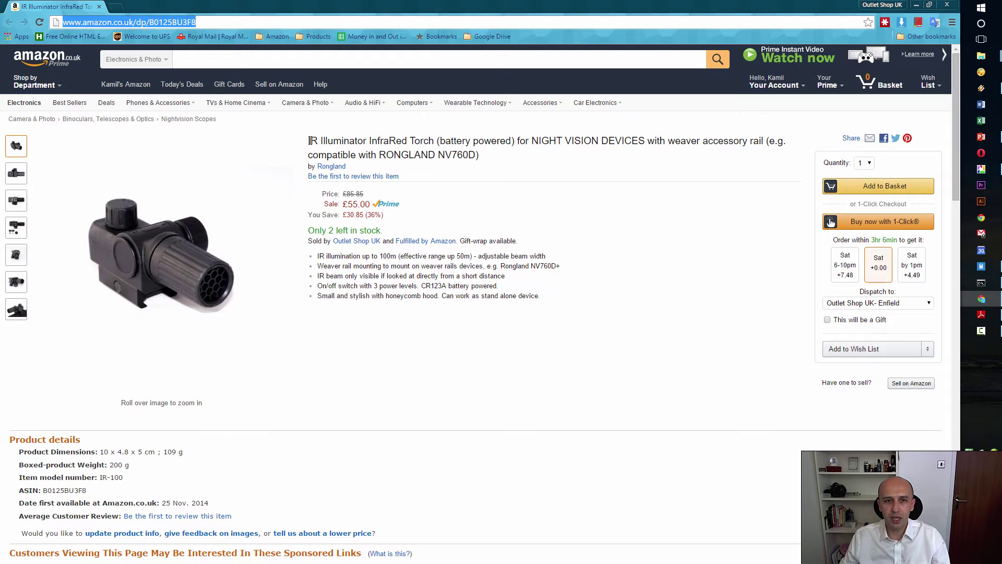
Step: Select all 20 images in Image Downloader and download them into folder 'IR Illuminator InfraRed Torch'
drag(308, 140, 431, 144)
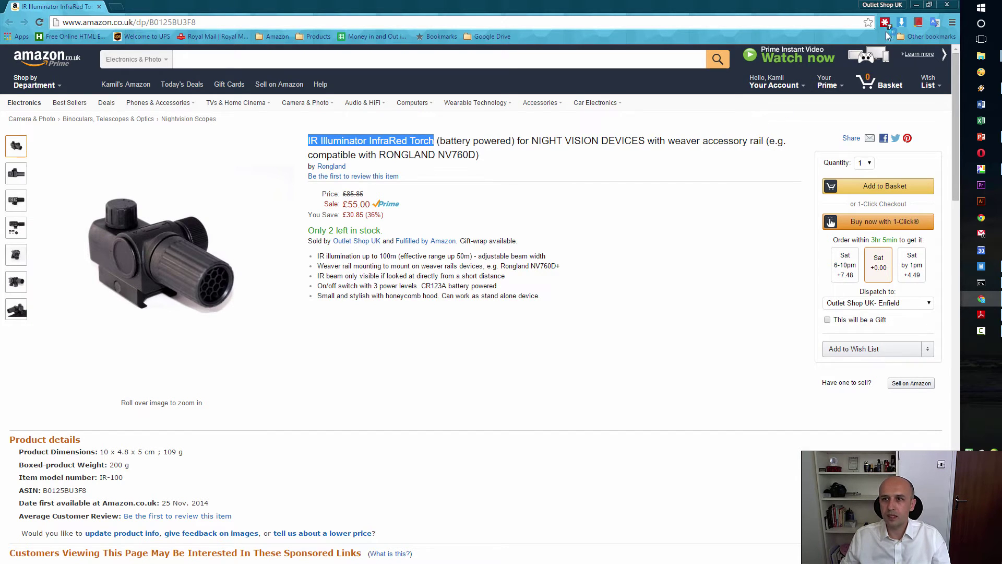
click(901, 23)
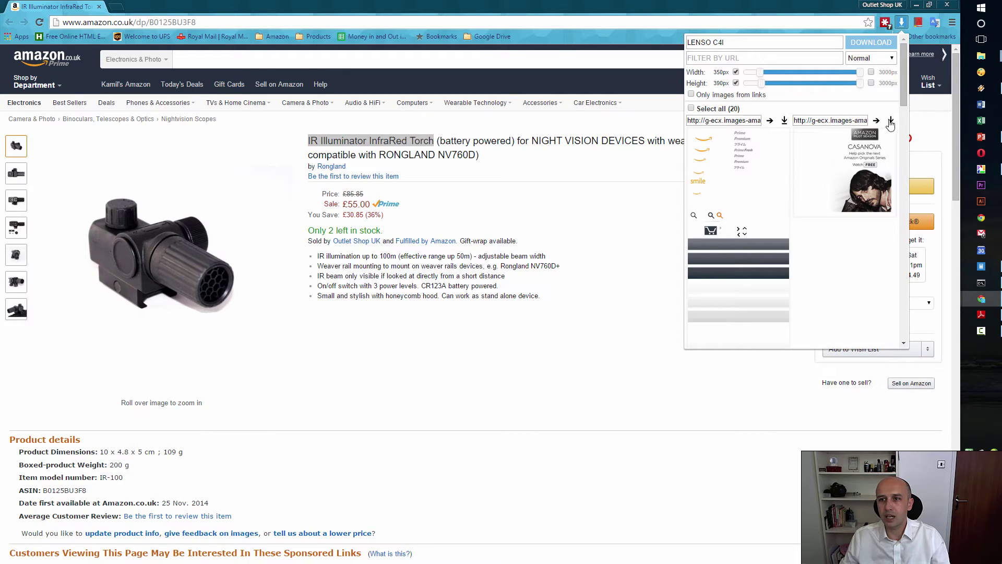
click(730, 169)
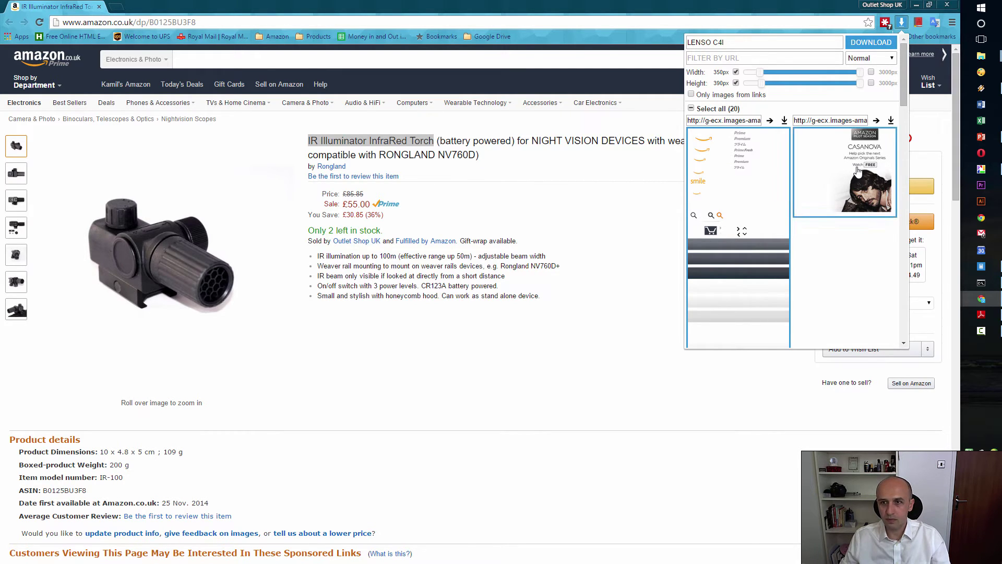
scroll(862, 187, down, 3)
scroll(862, 186, up, 3)
click(691, 108)
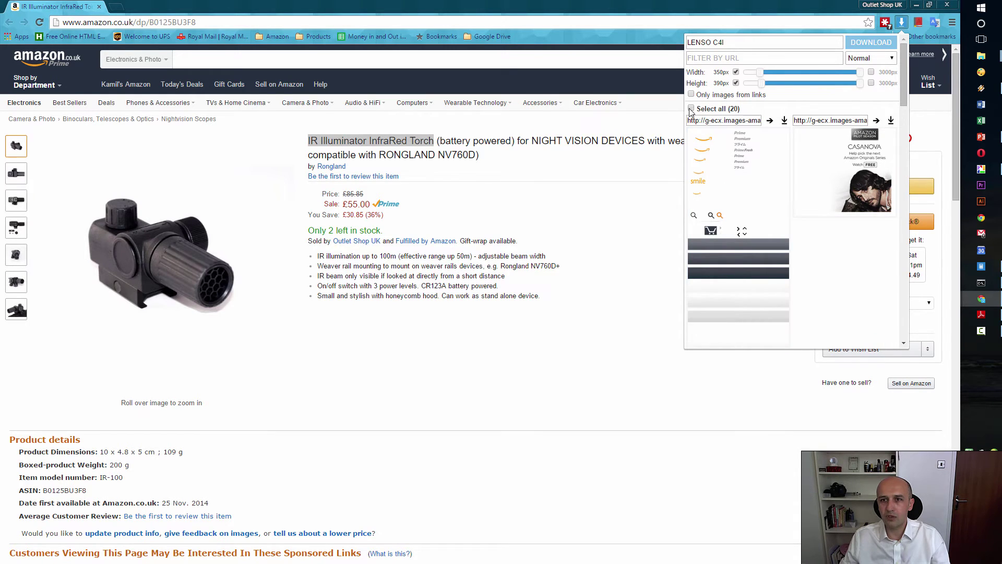
click(692, 109)
drag(753, 40, 685, 45)
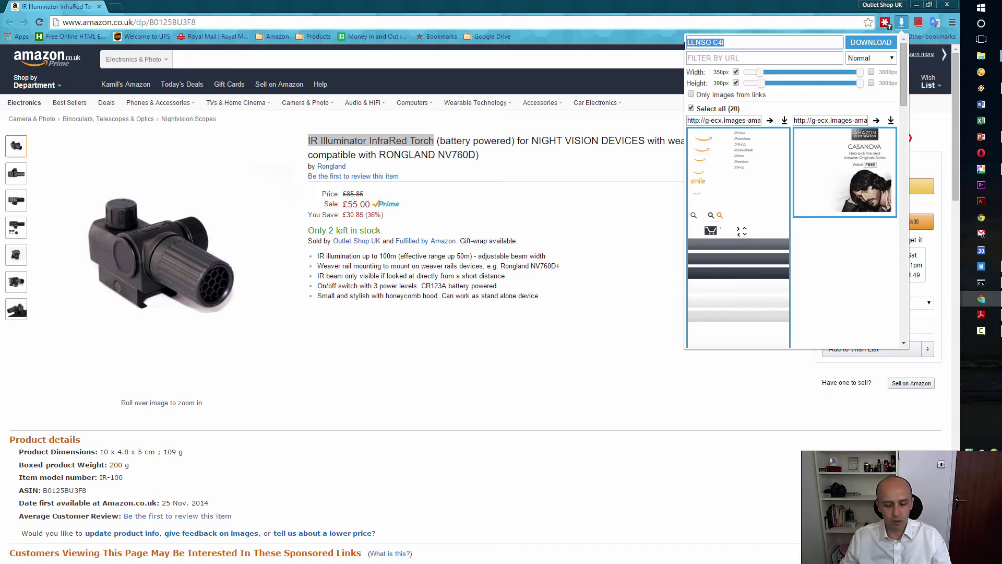
key(ctrl+v)
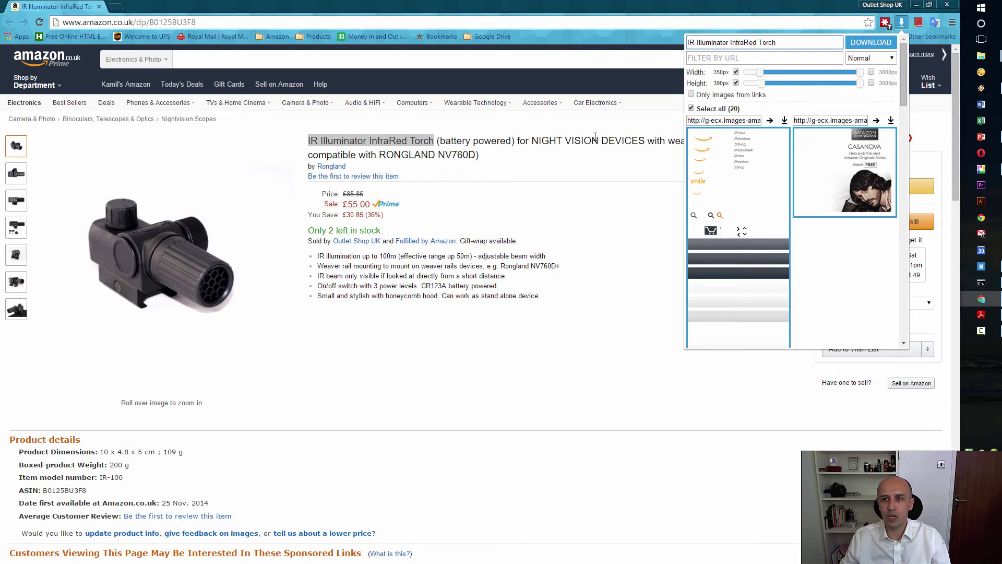
click(869, 42)
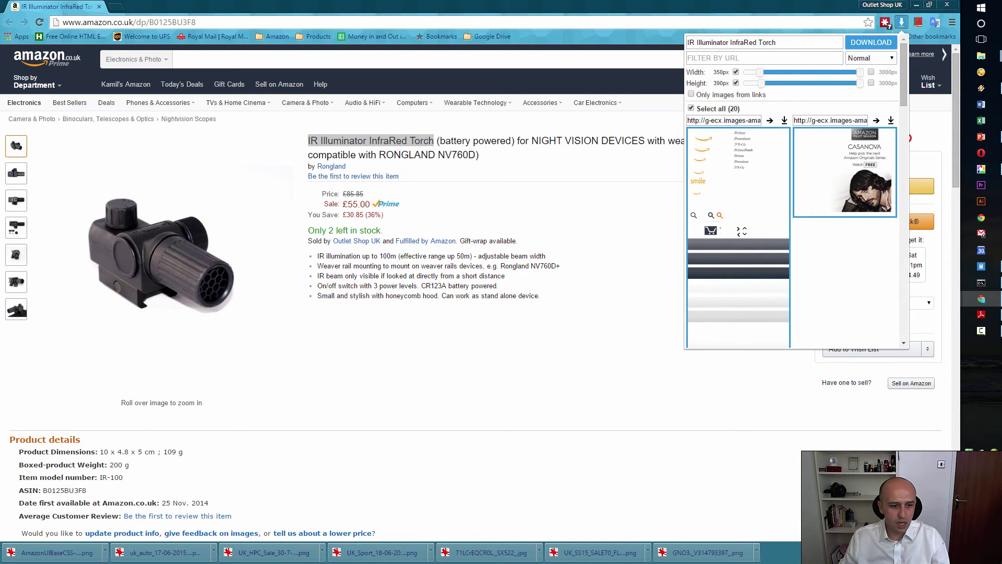
Step: Show a downloaded torch image in its folder to confirm the 20 files, then return to Chrome
click(106, 554)
click(145, 521)
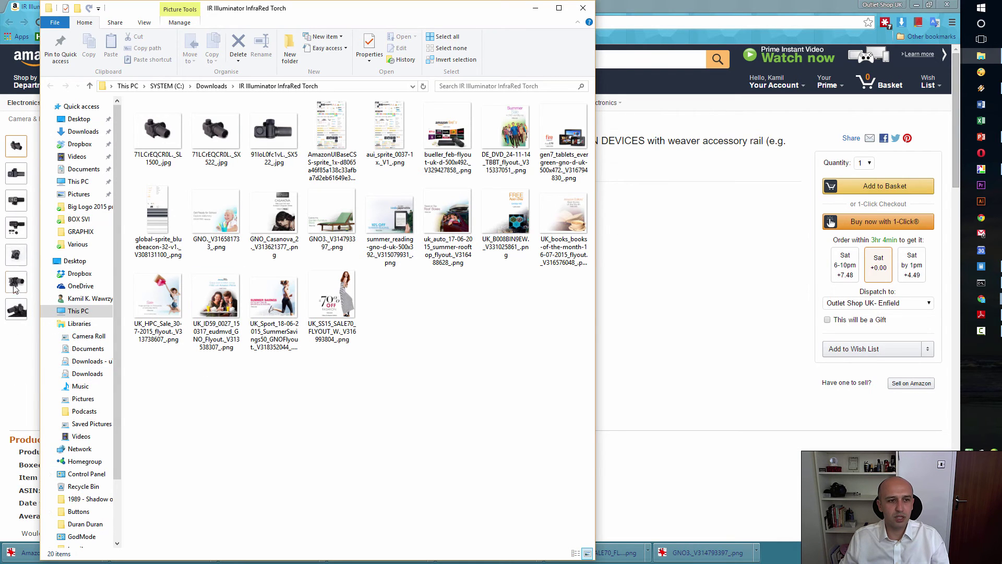
click(16, 200)
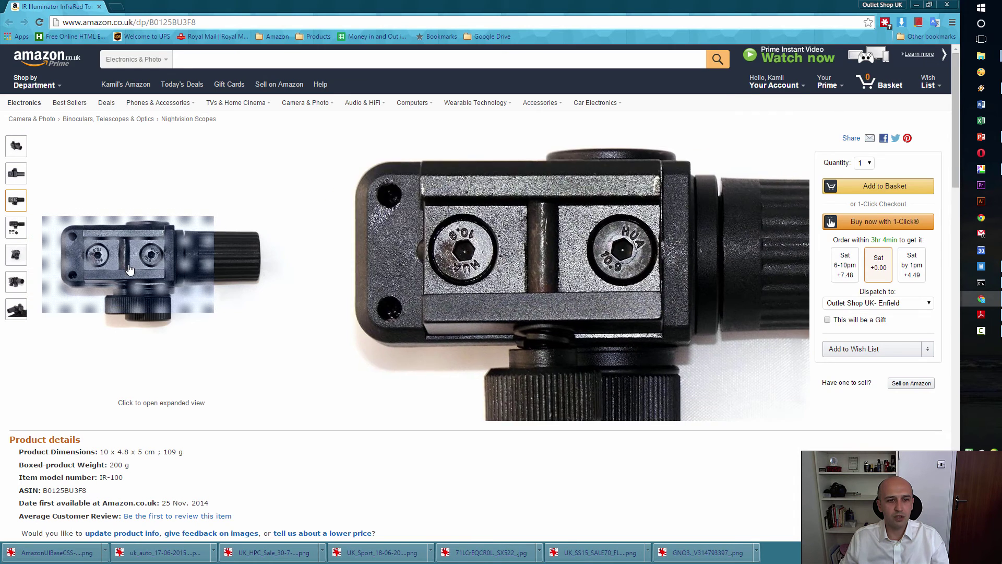
Step: Open the enlarged viewer and flip through several torch photos, including the night-vision scope shot
click(130, 269)
scroll(483, 279, down, 2)
click(814, 107)
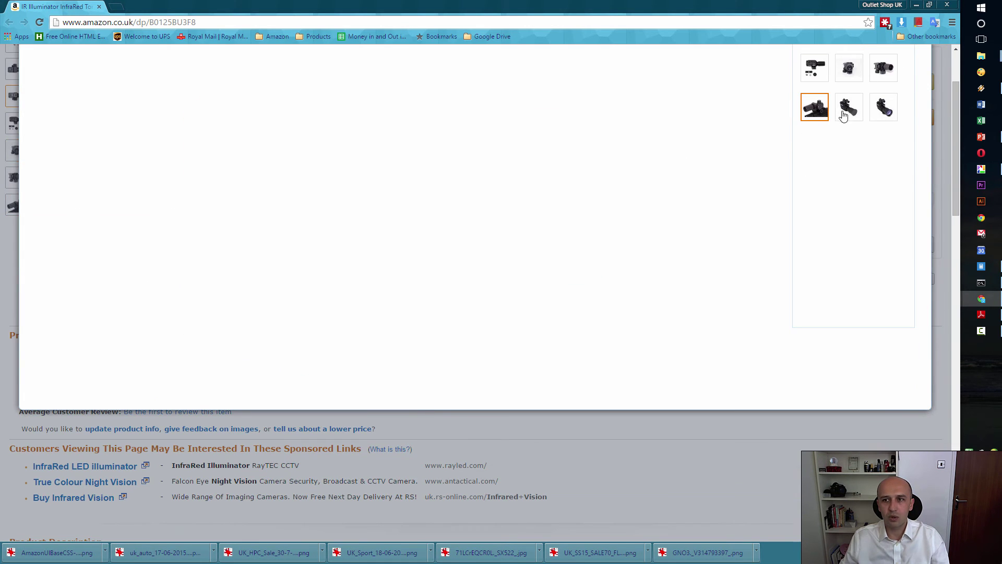
click(848, 107)
click(884, 107)
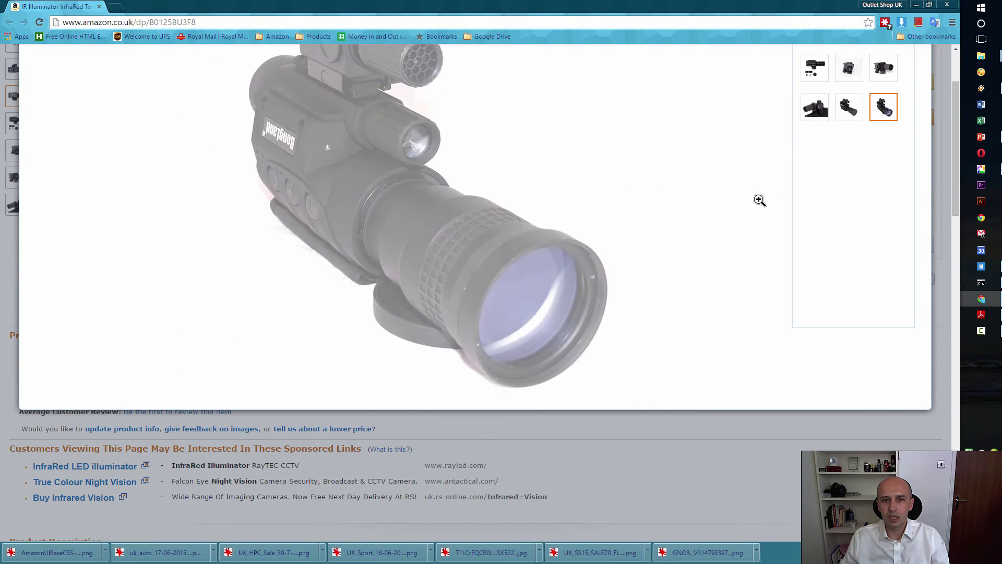
scroll(526, 259, up, 2)
right_click(358, 231)
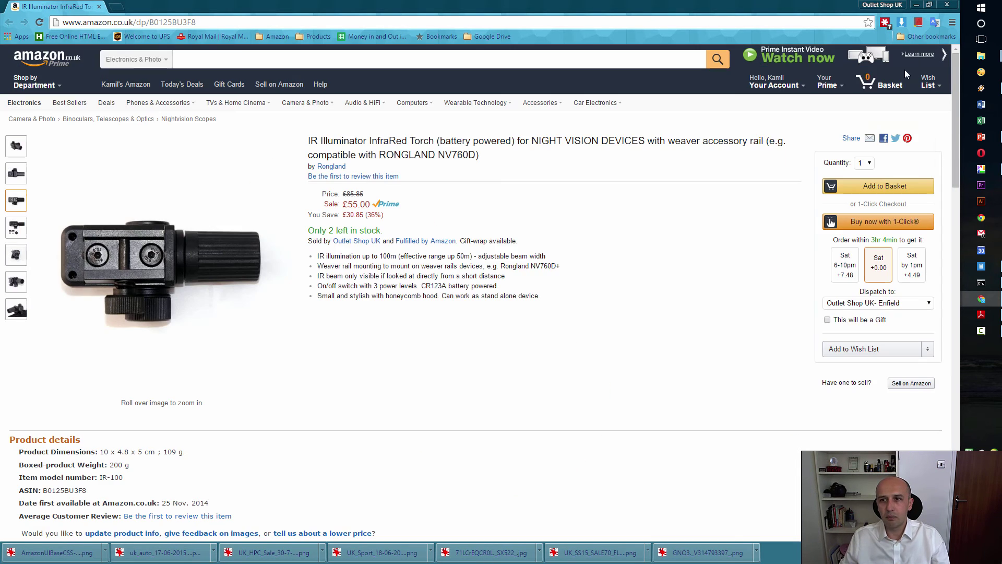
click(487, 195)
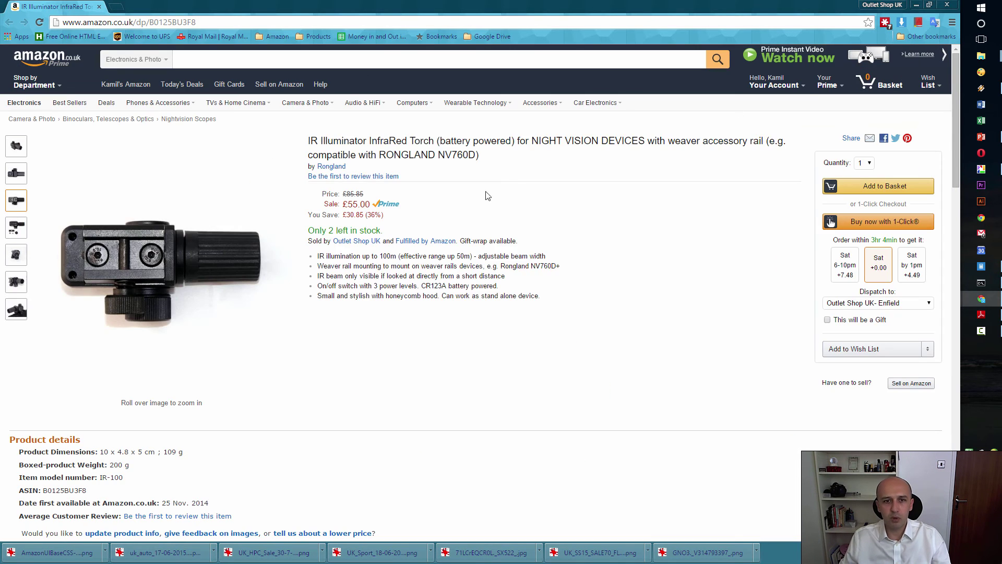
Step: Enlarge the front view, browse the remaining photos, close the viewer and reopen Image Downloader
click(16, 146)
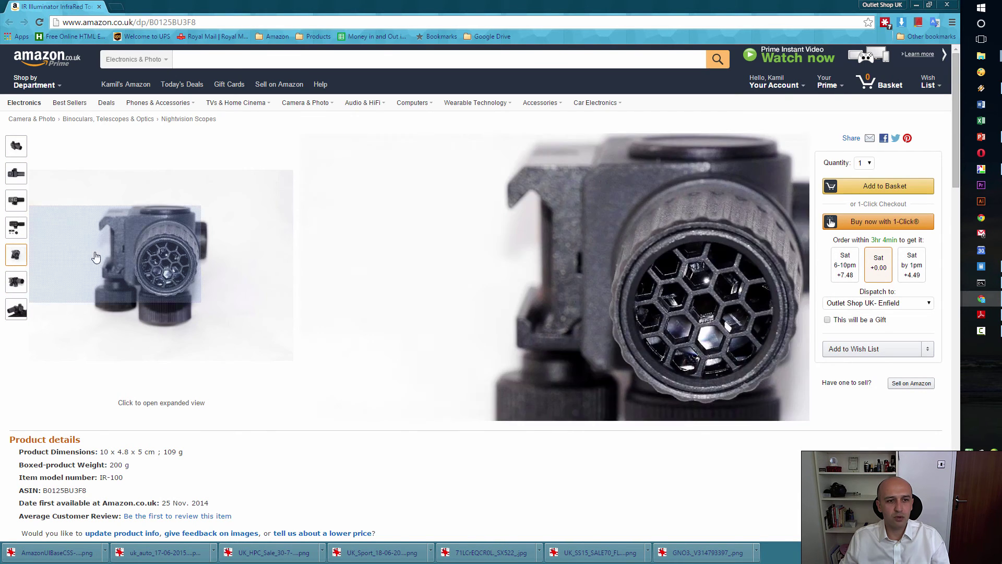
click(136, 266)
click(851, 211)
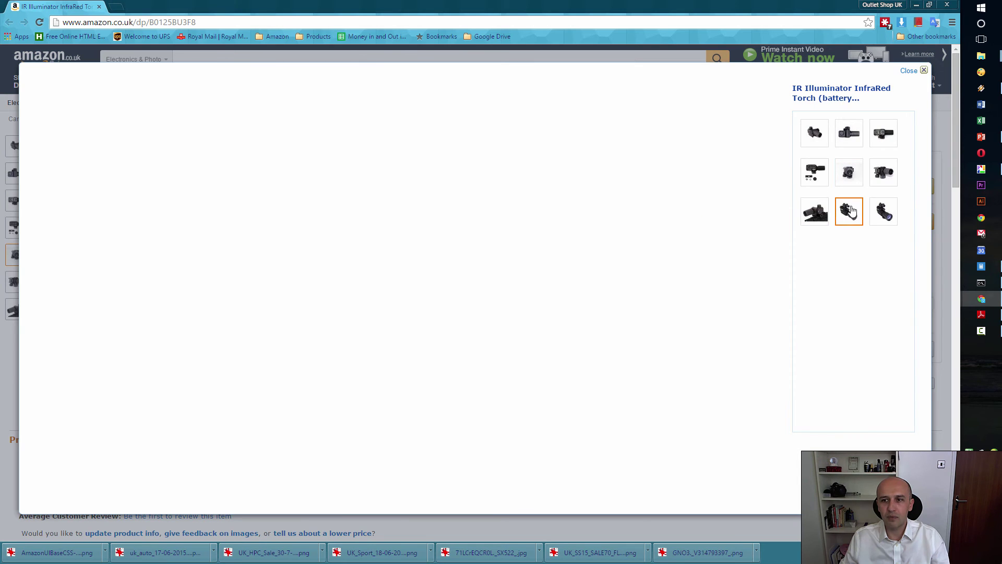
click(819, 215)
click(883, 214)
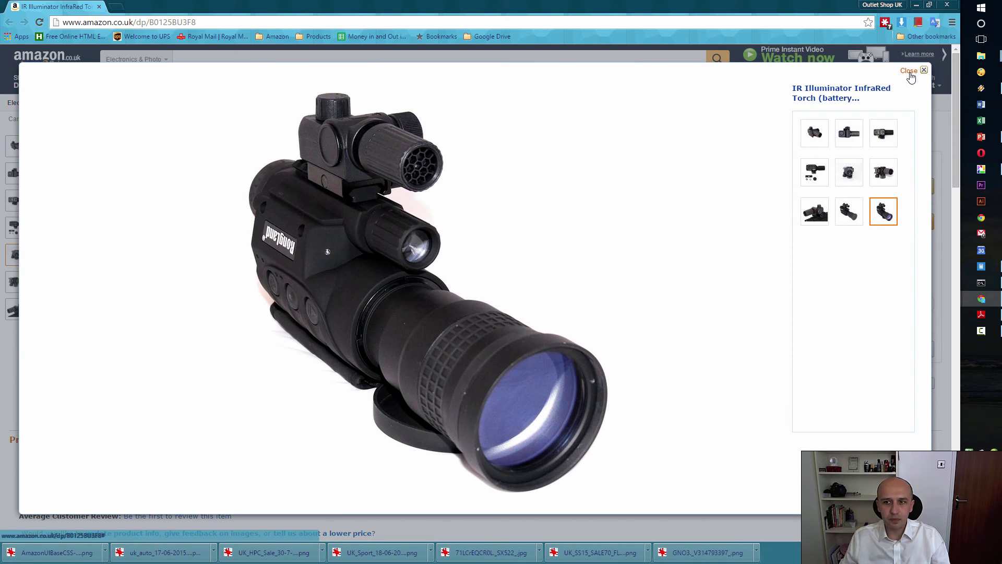
click(851, 211)
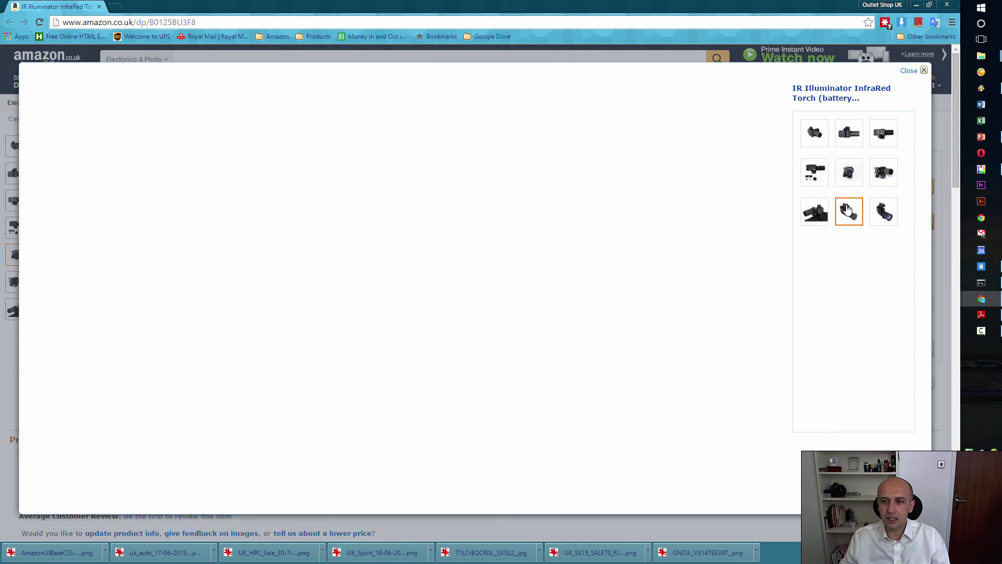
click(923, 70)
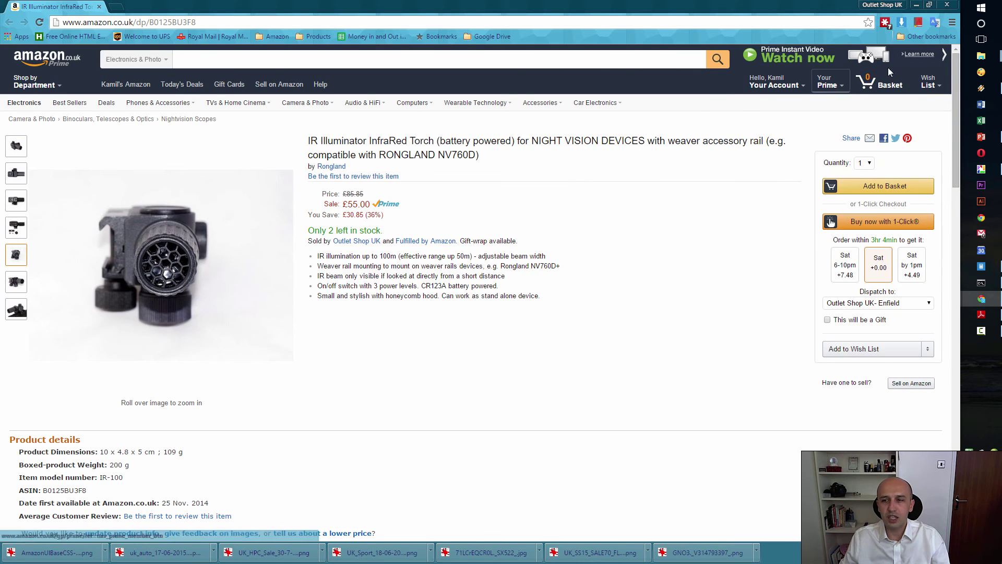
click(901, 23)
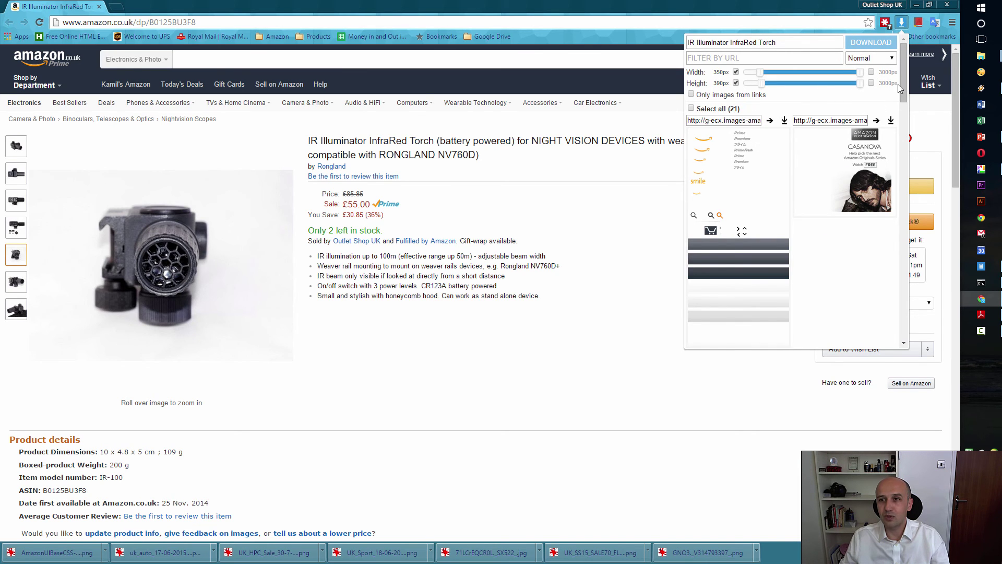
Step: Scroll the list of 21 images, then dismiss the Image Downloader popup
mouse_move(902, 64)
mouse_down()
mouse_move(905, 302)
mouse_move(904, 72)
mouse_up()
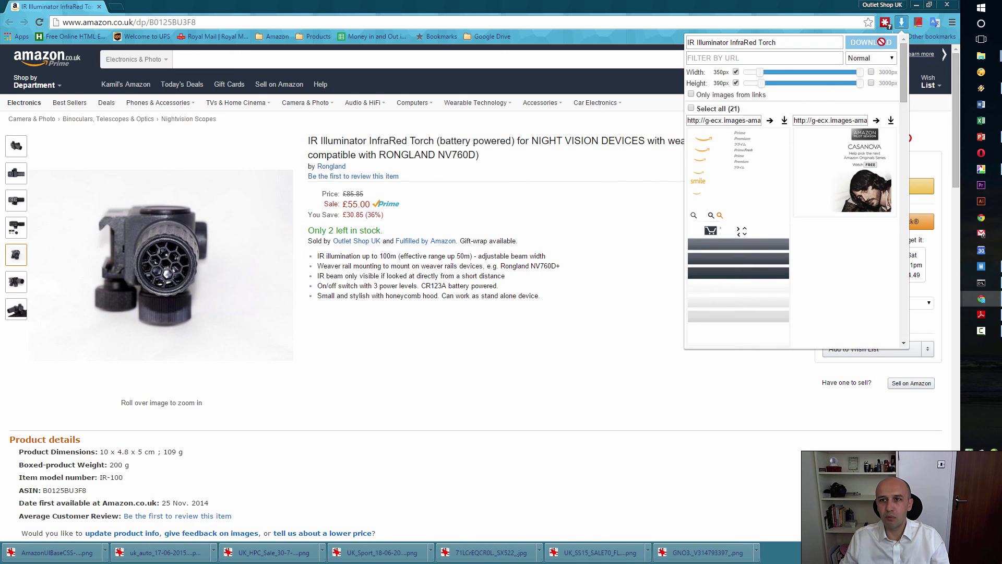
click(689, 9)
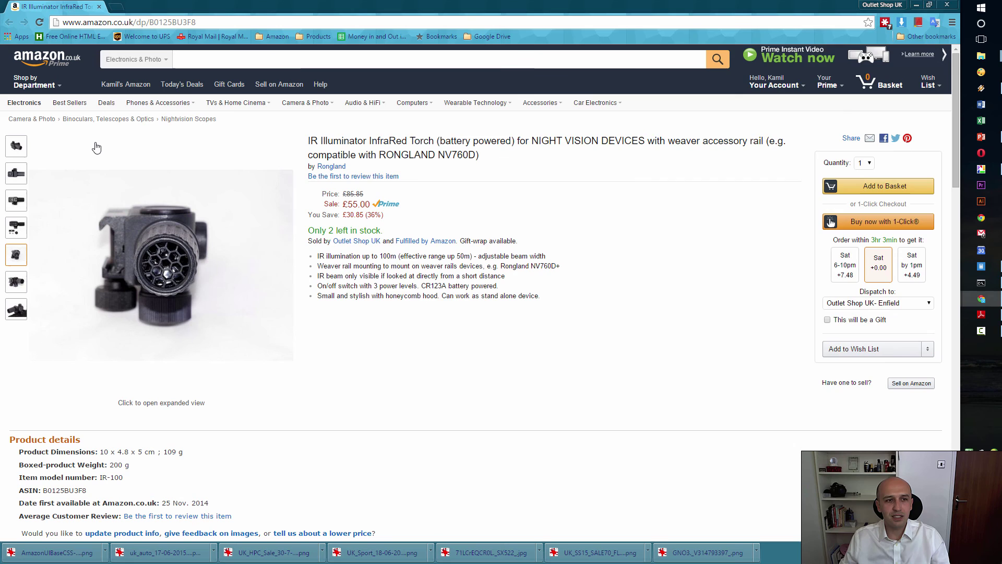